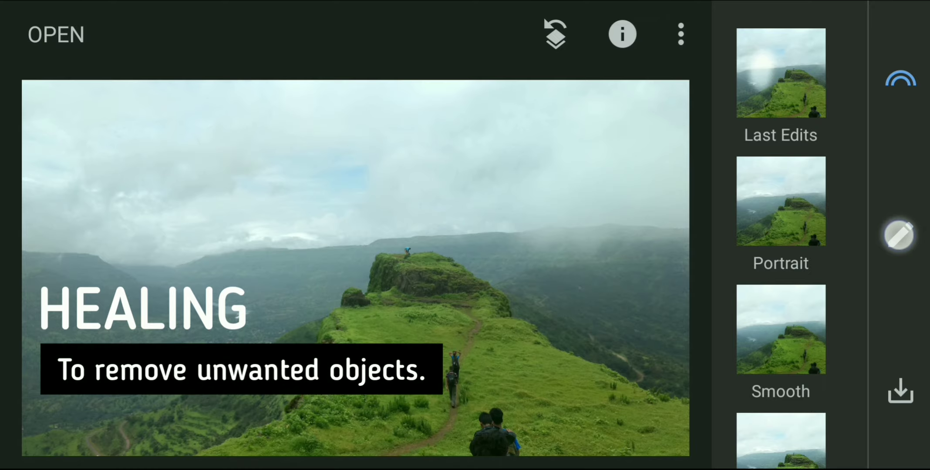
# - Bring up the Tools grid over the mountain ridge photo and scroll it up slightly
pyautogui.click(900, 234)
pyautogui.moveTo(650, 330); pyautogui.dragTo(656, 270)
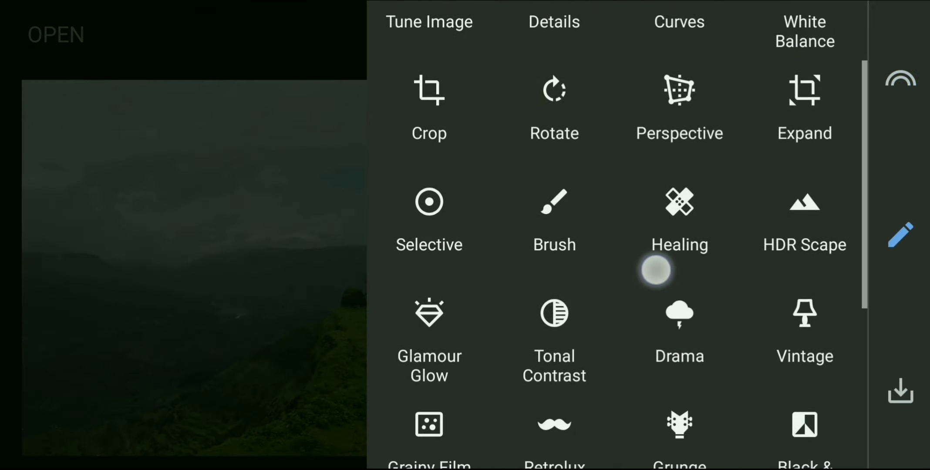
# - In Healing, try a heal over the hikers, then undo it
pyautogui.click(680, 203)
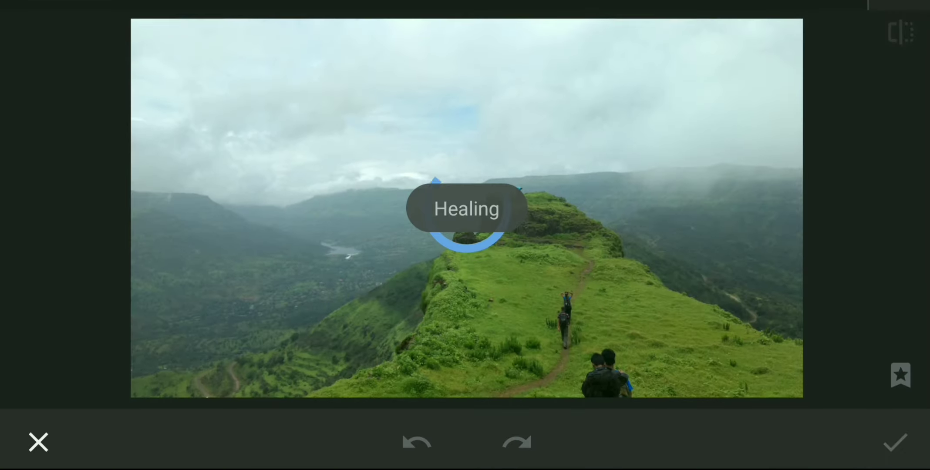
pyautogui.click(614, 360)
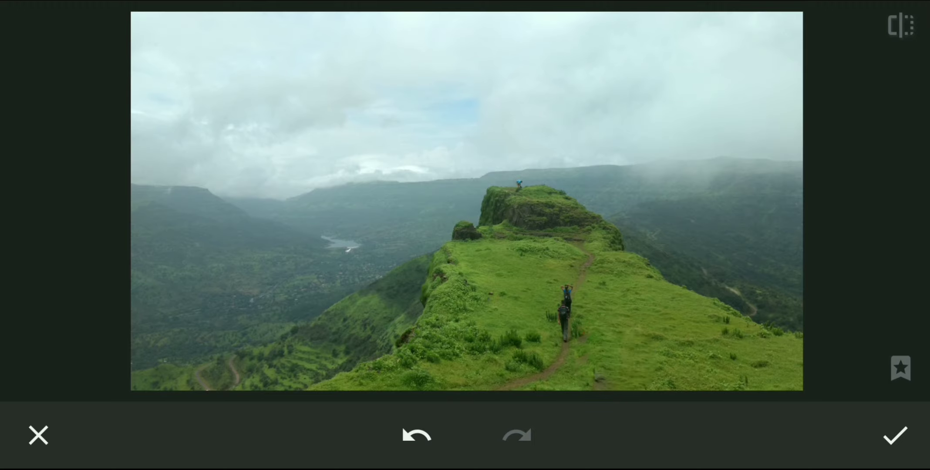
pyautogui.scroll(5, 465, 199)
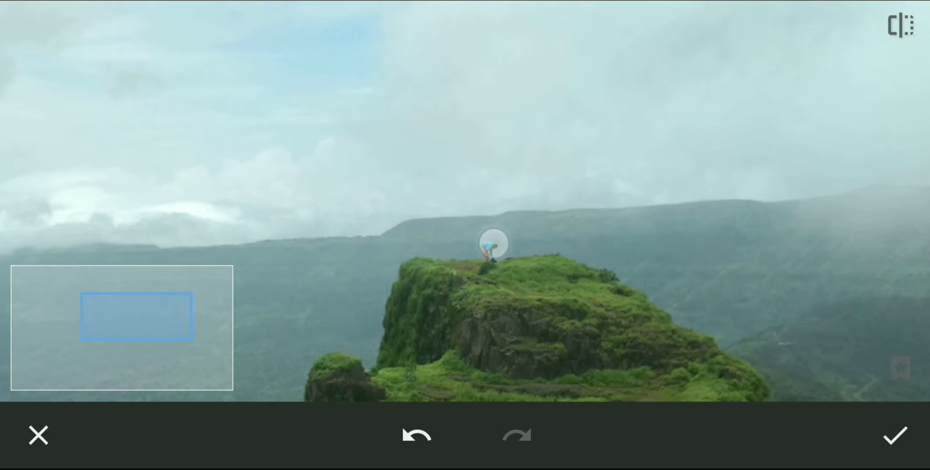
pyautogui.click(416, 436)
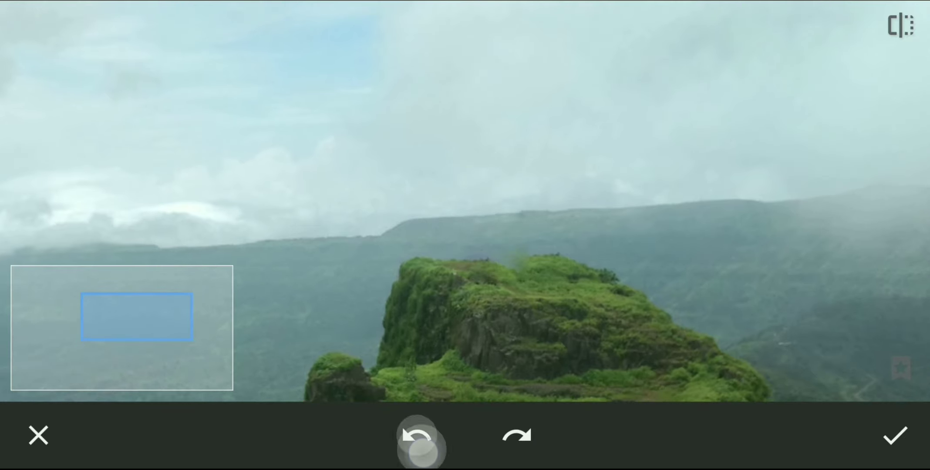
pyautogui.scroll(3, 556, 248)
pyautogui.scroll(3, 605, 229)
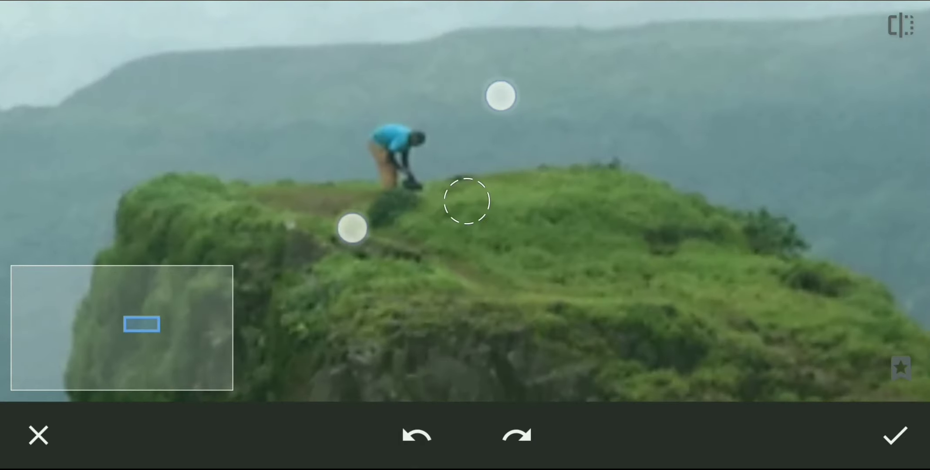
pyautogui.scroll(5, 519, 218)
# - Paint out the cliff-top figure and heal the dark patch and teal blemishes nearby
pyautogui.moveTo(471, 210)
pyautogui.mouseDown()
pyautogui.moveTo(439, 230)
pyautogui.moveTo(457, 187)
pyautogui.moveTo(446, 191)
pyautogui.mouseUp()
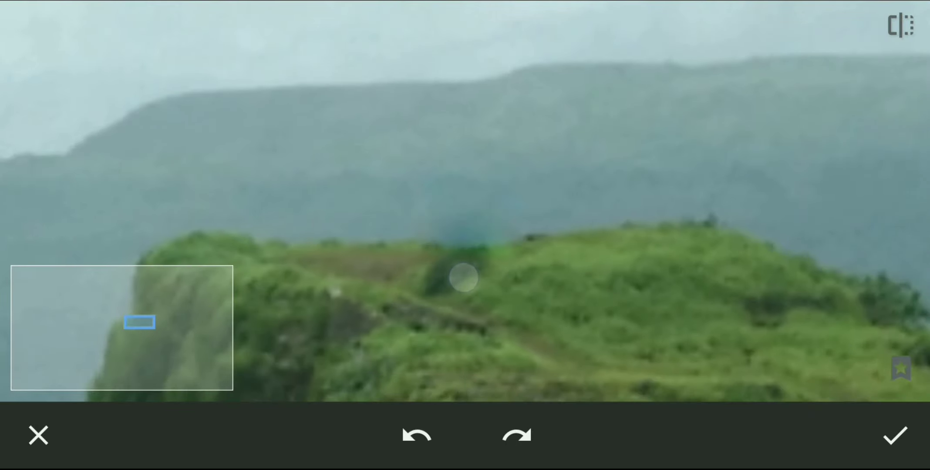
pyautogui.click(432, 275)
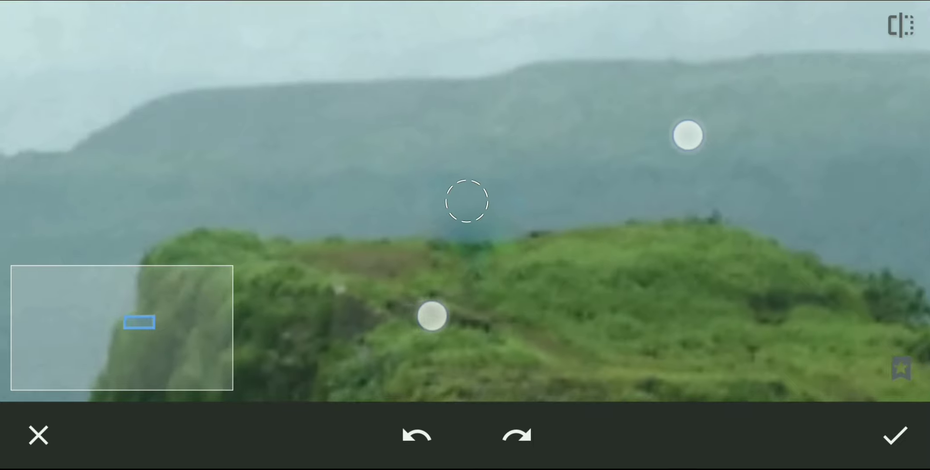
pyautogui.scroll(-5, 560, 225)
pyautogui.scroll(-2, 528, 256)
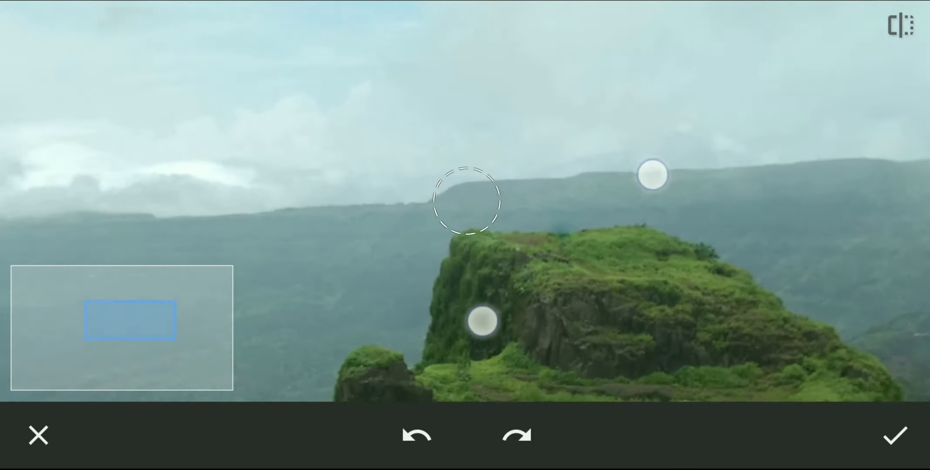
pyautogui.scroll(6, 553, 230)
pyautogui.click(554, 176)
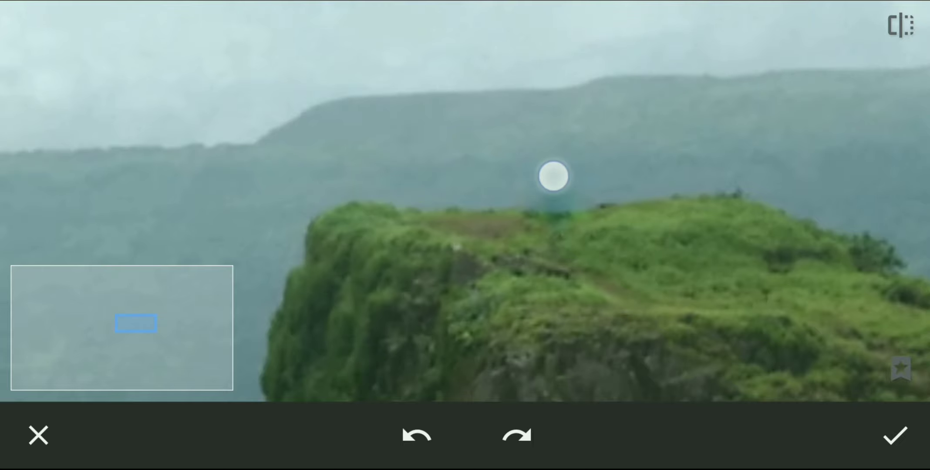
pyautogui.scroll(3, 574, 247)
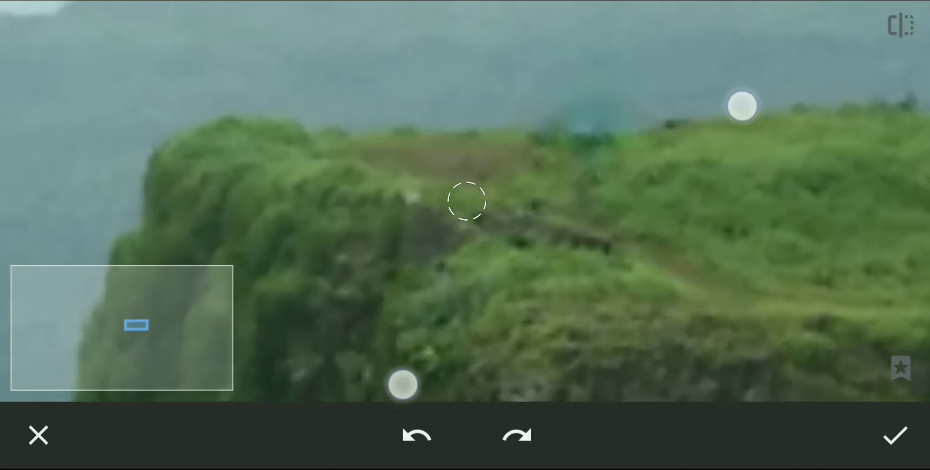
pyautogui.click(529, 164)
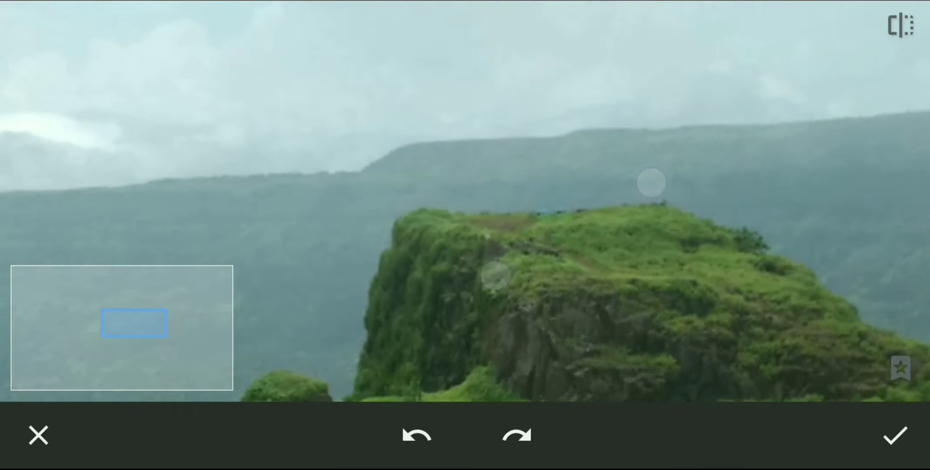
pyautogui.scroll(-2, 465, 218)
pyautogui.scroll(-1, 466, 218)
pyautogui.scroll(-2, 465, 218)
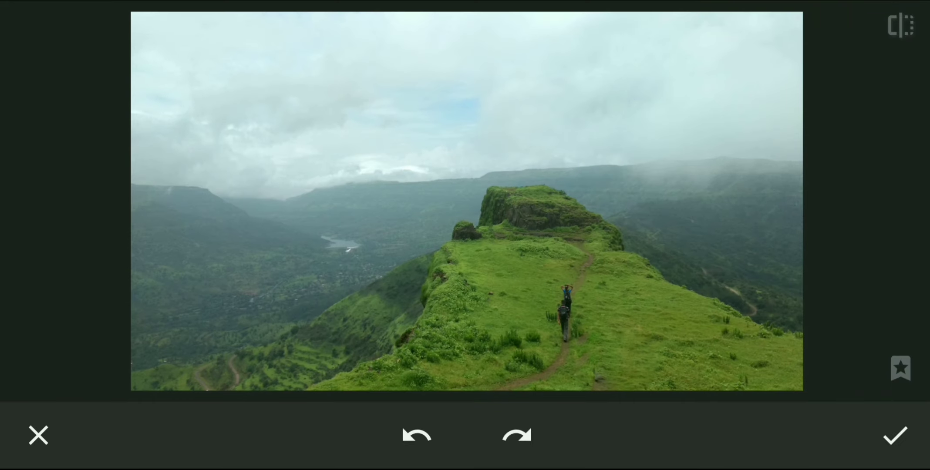
# - Keep the healing, then set Tune Image contrast to +16 and saturation to +41
pyautogui.click(895, 435)
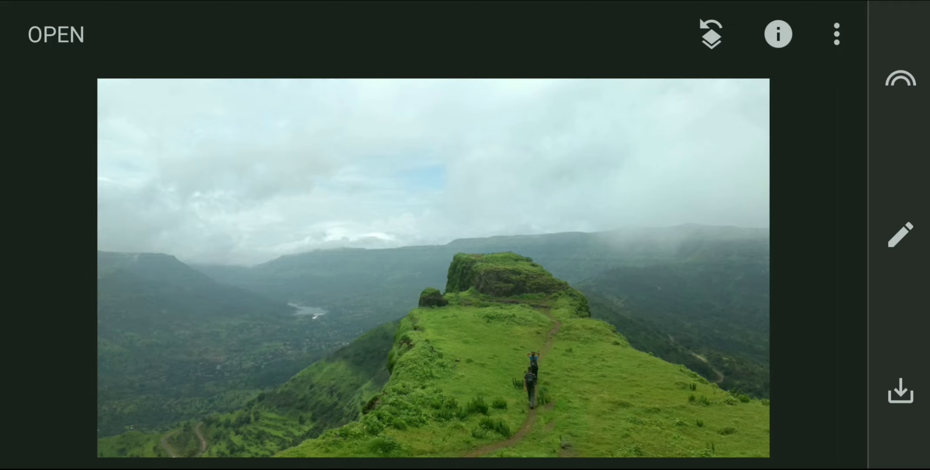
pyautogui.click(892, 245)
pyautogui.moveTo(675, 130); pyautogui.dragTo(664, 352)
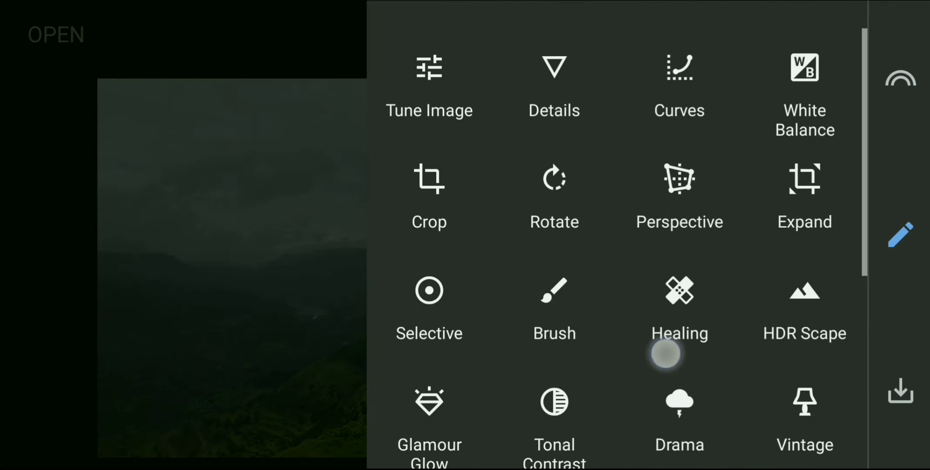
pyautogui.click(444, 73)
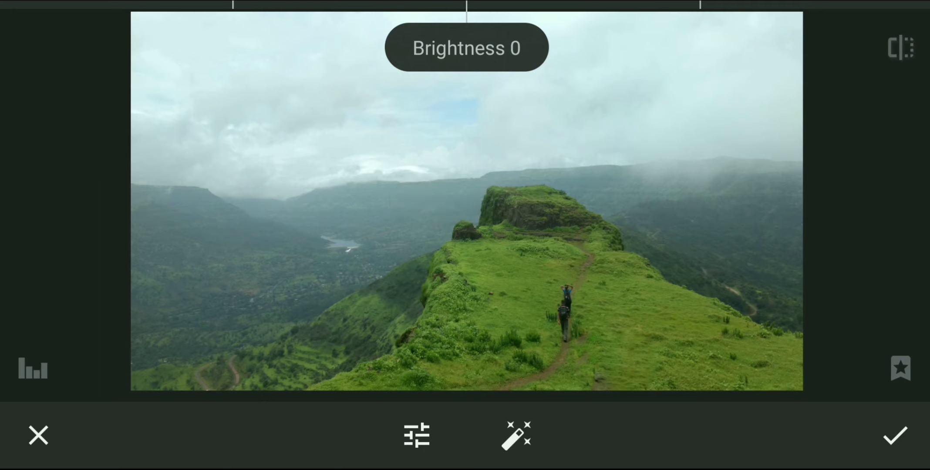
pyautogui.click(544, 277)
pyautogui.moveTo(544, 277); pyautogui.dragTo(565, 222)
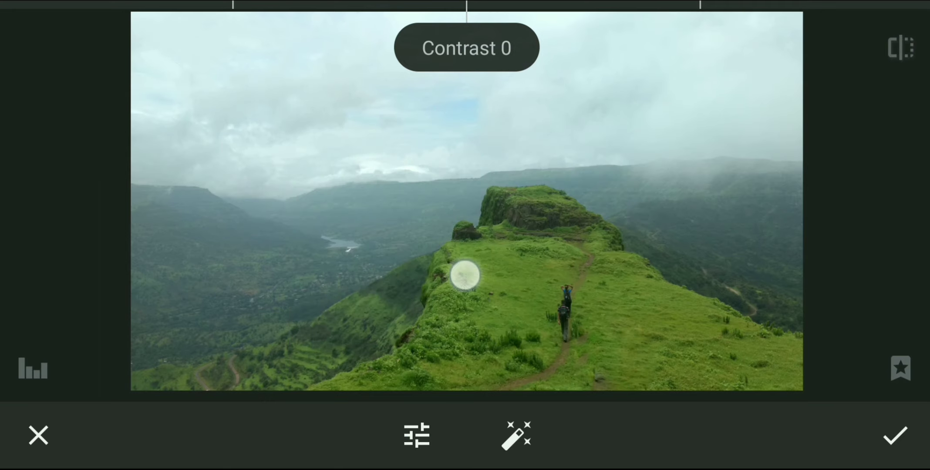
pyautogui.moveTo(465, 274); pyautogui.dragTo(517, 282)
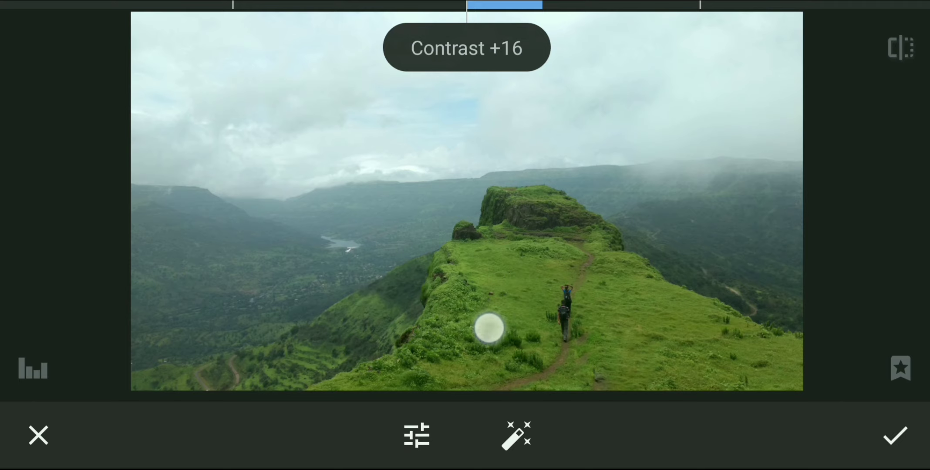
pyautogui.moveTo(487, 328); pyautogui.dragTo(515, 273)
pyautogui.click(470, 304)
pyautogui.moveTo(470, 304); pyautogui.dragTo(589, 316)
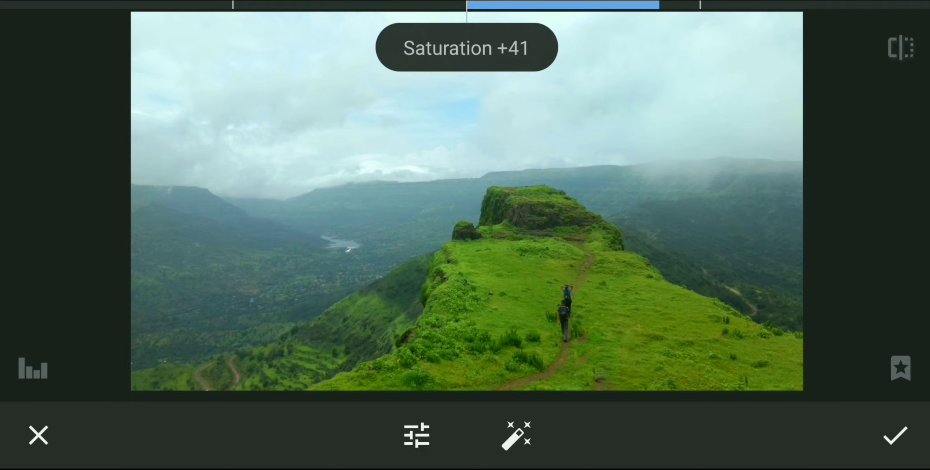
# - Pull highlights to -100, lift shadows to +30, and apply the tuning
pyautogui.moveTo(550, 290); pyautogui.dragTo(569, 225)
pyautogui.moveTo(705, 235)
pyautogui.mouseDown()
pyautogui.moveTo(579, 237)
pyautogui.moveTo(480, 259)
pyautogui.moveTo(444, 248)
pyautogui.moveTo(332, 269)
pyautogui.mouseUp()
pyautogui.moveTo(536, 286); pyautogui.dragTo(557, 242)
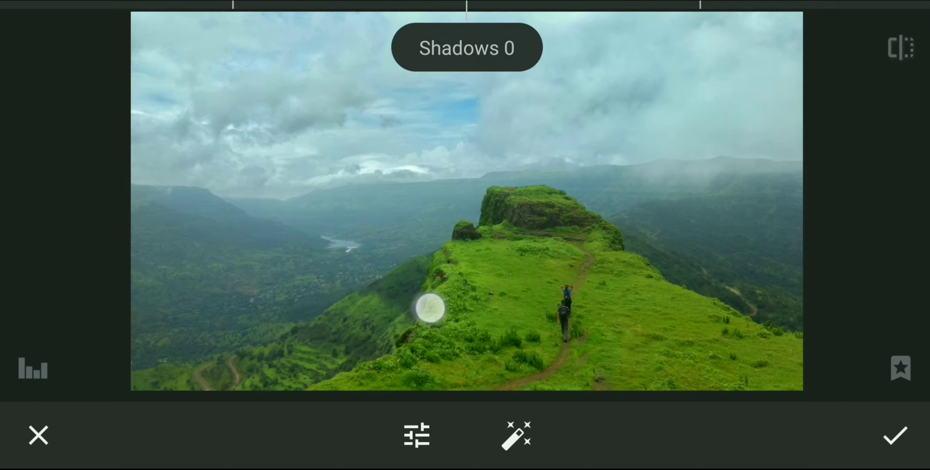
pyautogui.moveTo(430, 309); pyautogui.dragTo(462, 316)
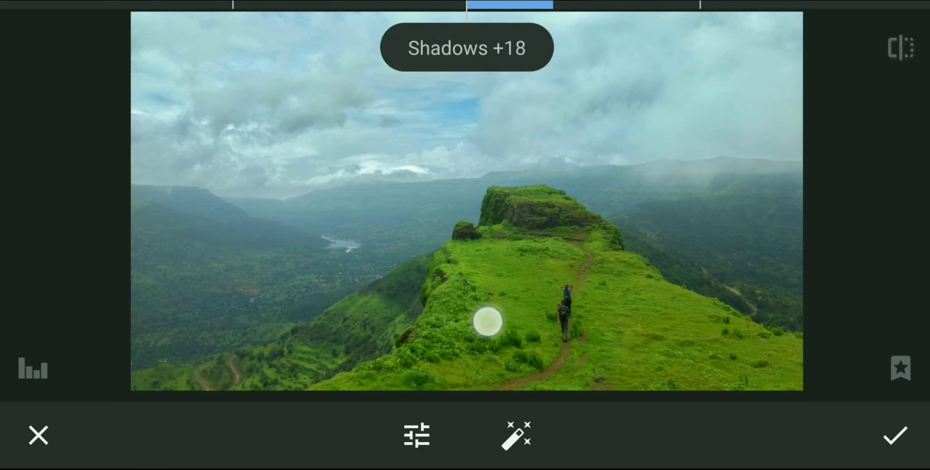
pyautogui.moveTo(501, 322); pyautogui.dragTo(519, 321)
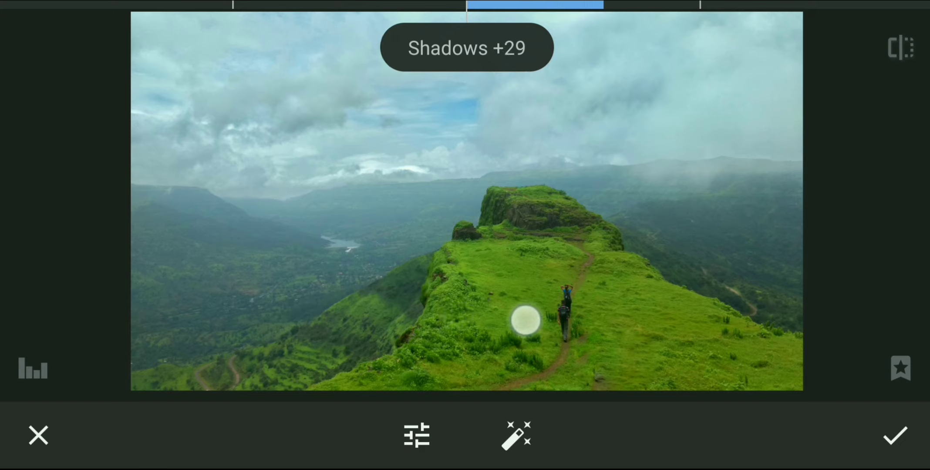
pyautogui.click(895, 436)
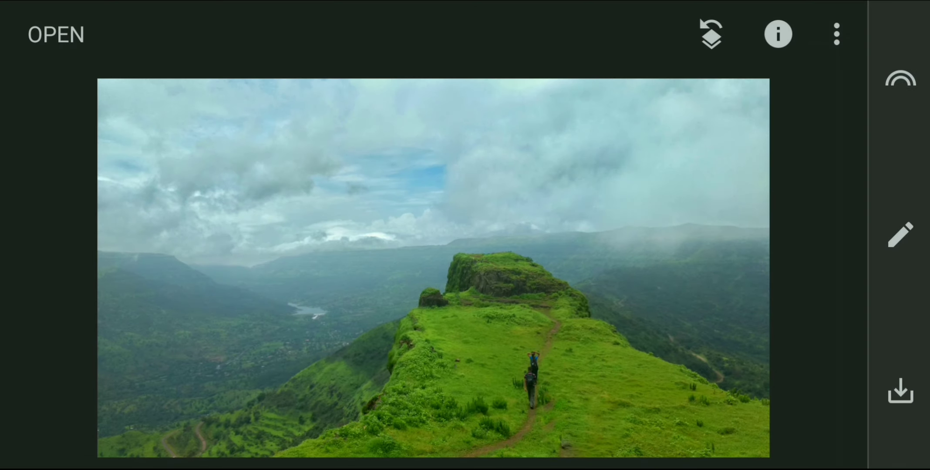
pyautogui.click(901, 236)
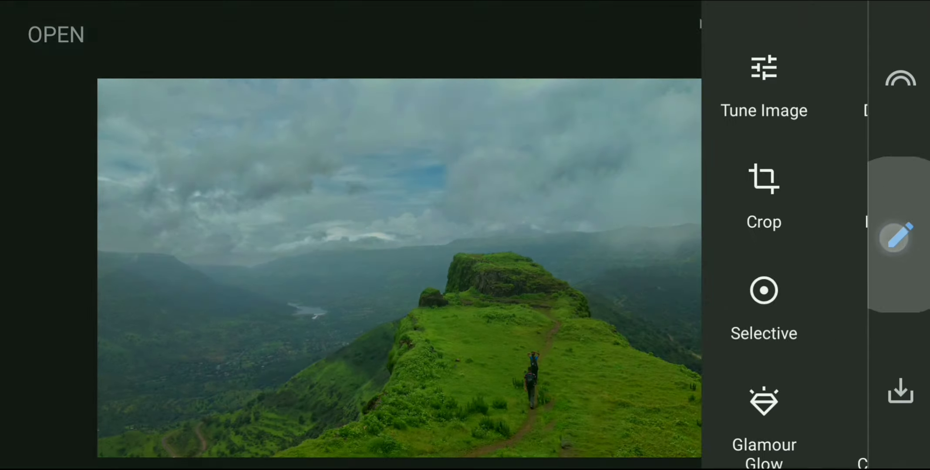
pyautogui.click(445, 82)
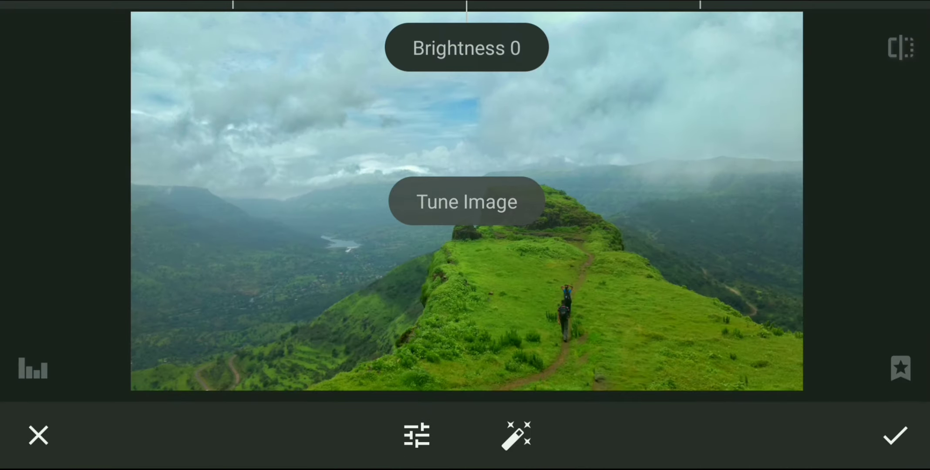
pyautogui.moveTo(643, 283); pyautogui.dragTo(780, 73)
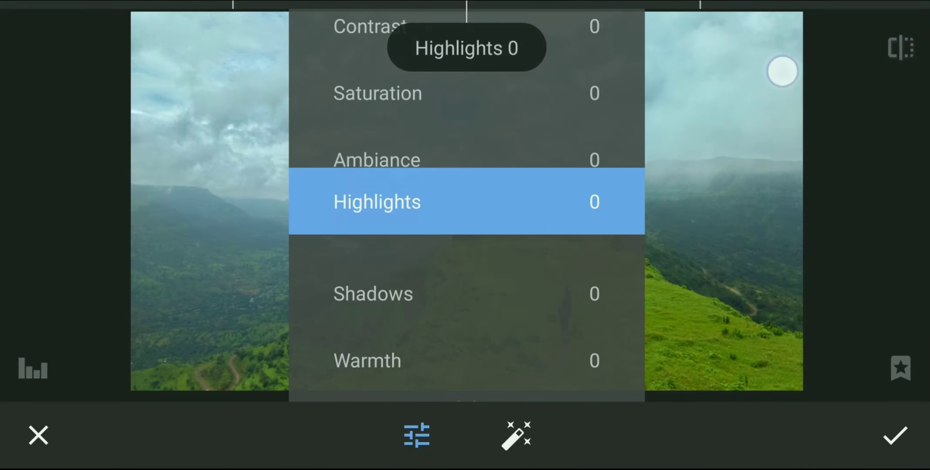
pyautogui.moveTo(670, 267); pyautogui.dragTo(600, 280)
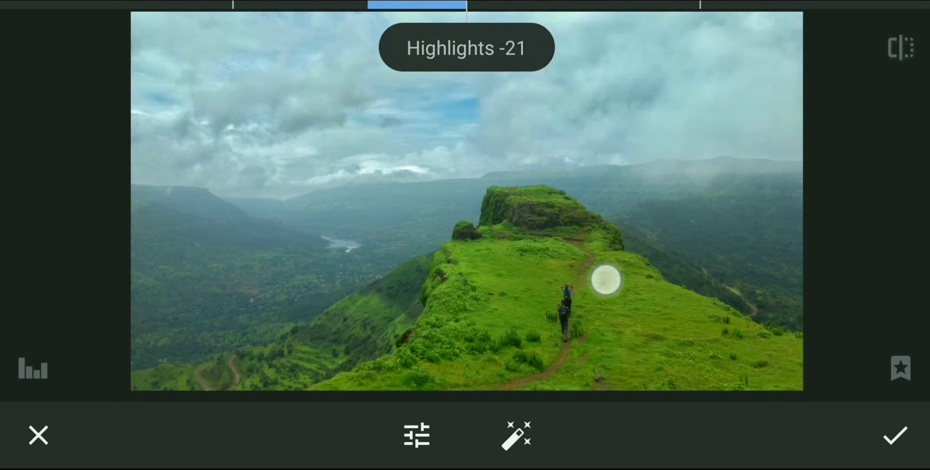
pyautogui.click(896, 436)
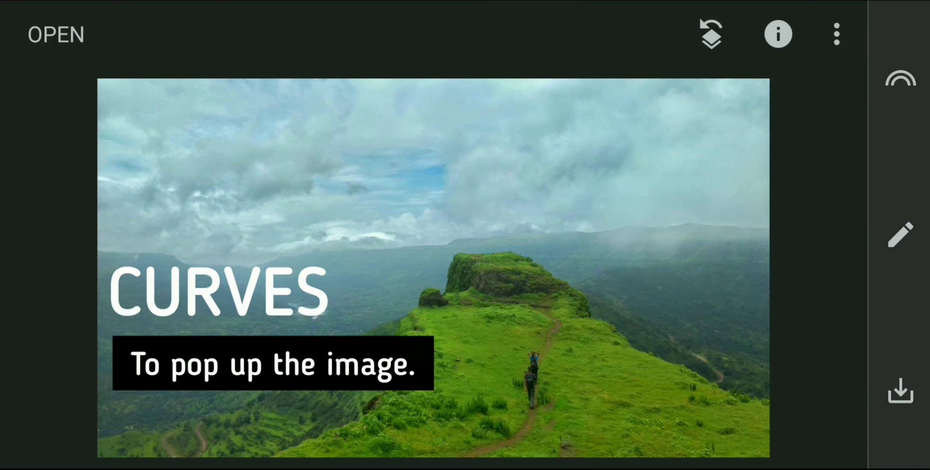
# - In Curves, raise the Red channel curve with highlight, midtone and lower points
pyautogui.click(901, 234)
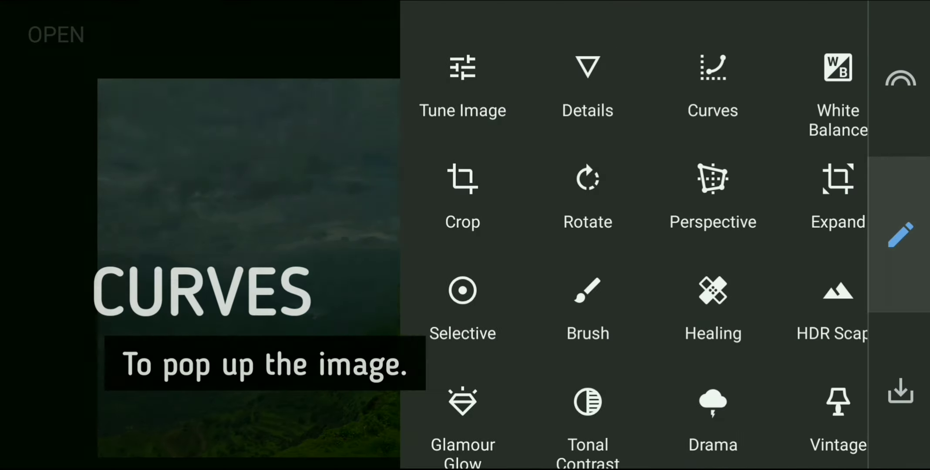
pyautogui.click(679, 73)
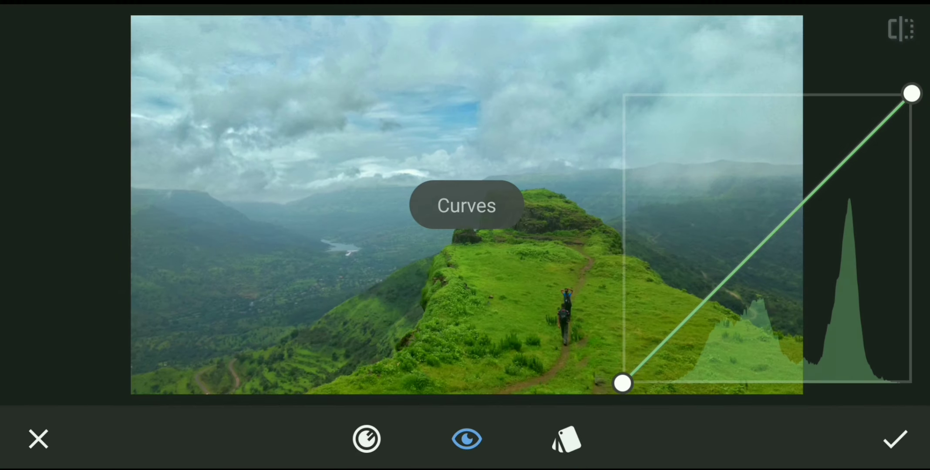
pyautogui.click(366, 435)
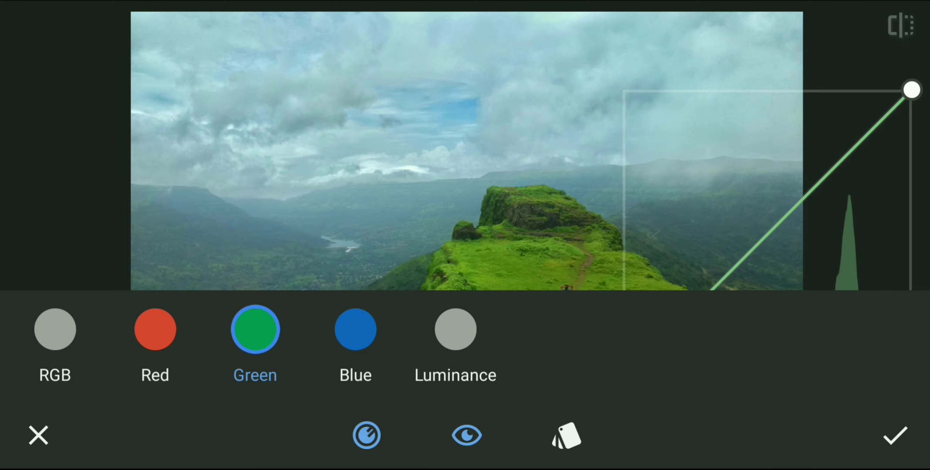
pyautogui.click(156, 330)
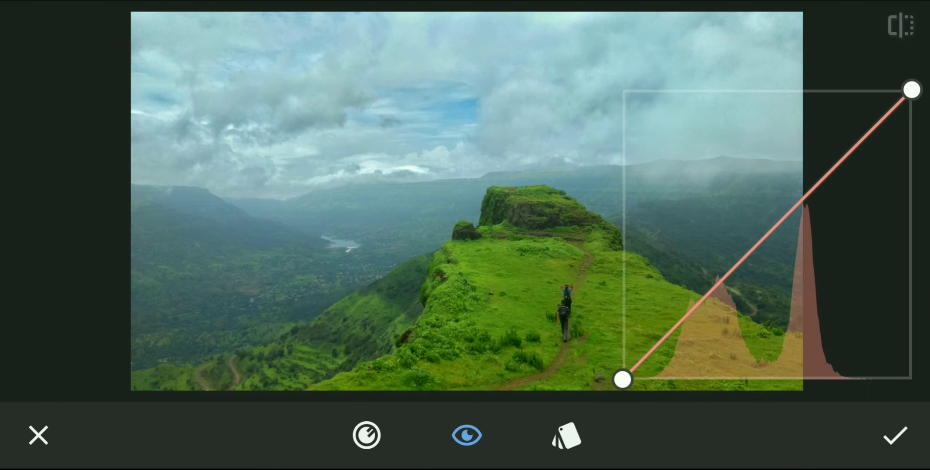
pyautogui.moveTo(851, 148); pyautogui.dragTo(844, 138)
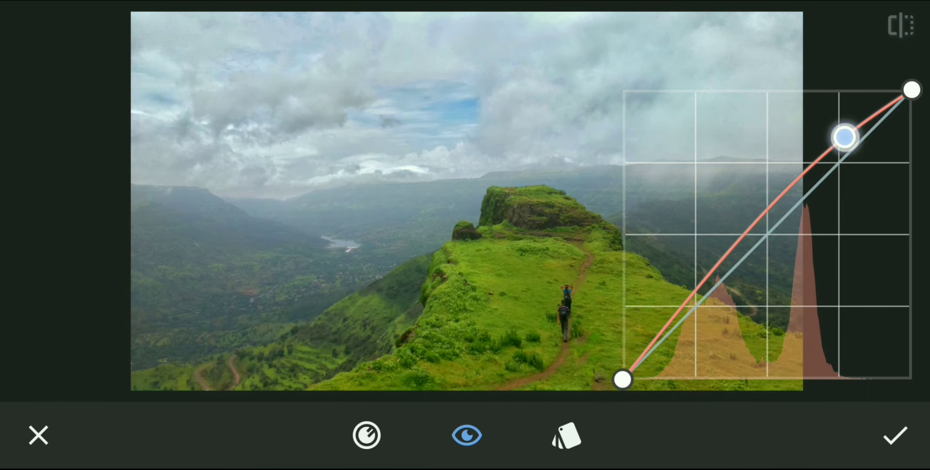
pyautogui.moveTo(843, 137); pyautogui.dragTo(838, 128)
pyautogui.moveTo(740, 239)
pyautogui.mouseDown()
pyautogui.moveTo(739, 218)
pyautogui.moveTo(751, 241)
pyautogui.moveTo(761, 230)
pyautogui.mouseUp()
pyautogui.click(690, 308)
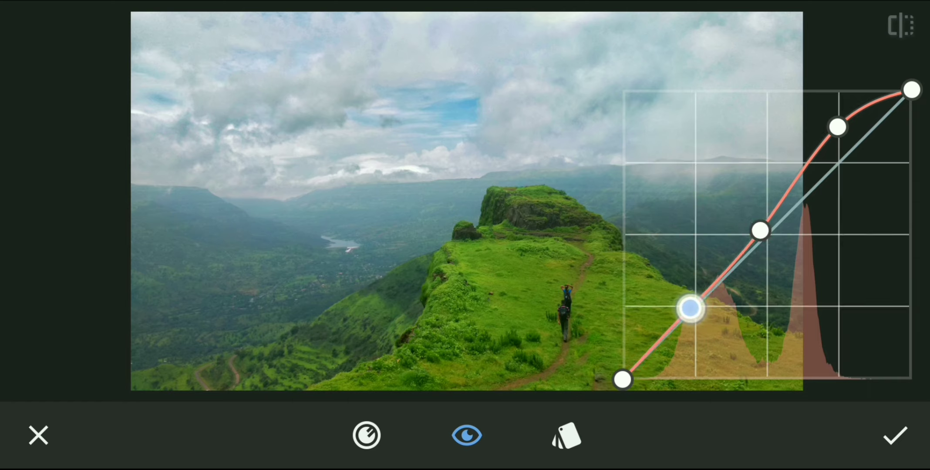
pyautogui.moveTo(689, 308); pyautogui.dragTo(689, 308)
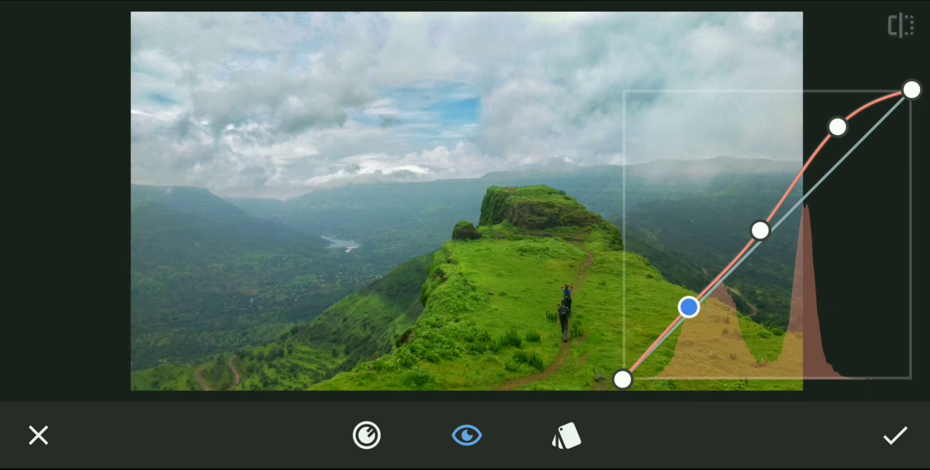
# - Shape the RGB curve with lifted highlights and darker shadows, then select the Green channel
pyautogui.click(367, 435)
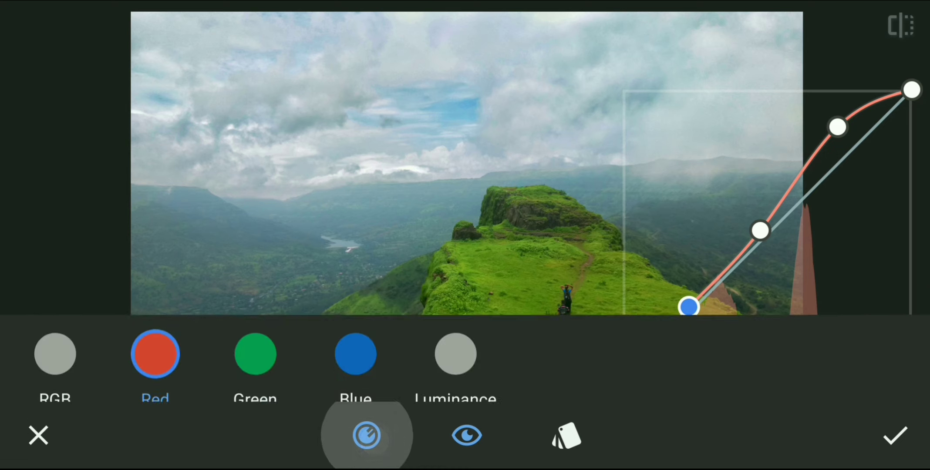
pyautogui.click(54, 330)
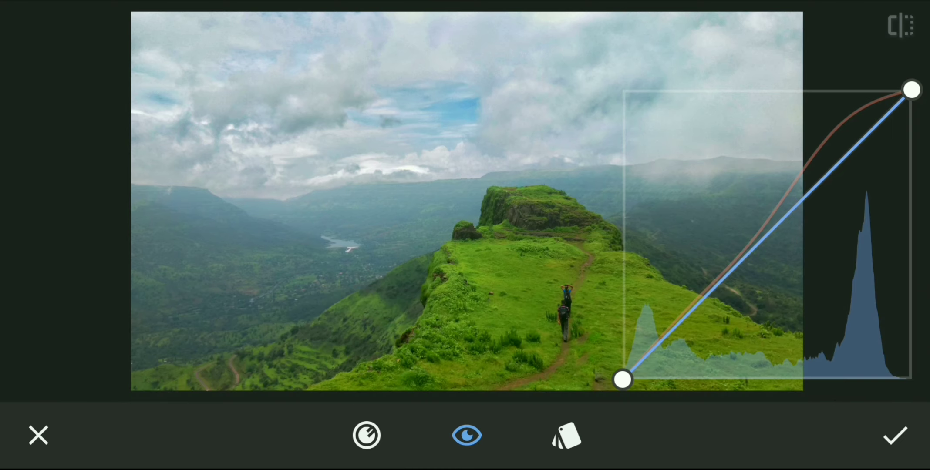
pyautogui.moveTo(822, 170); pyautogui.dragTo(812, 138)
pyautogui.moveTo(698, 259); pyautogui.dragTo(709, 282)
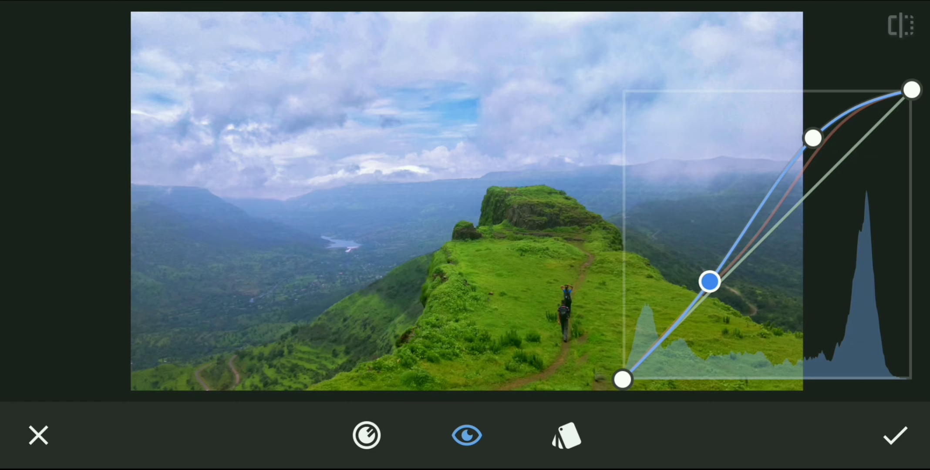
pyautogui.moveTo(813, 139)
pyautogui.mouseDown()
pyautogui.moveTo(796, 137)
pyautogui.moveTo(803, 155)
pyautogui.mouseUp()
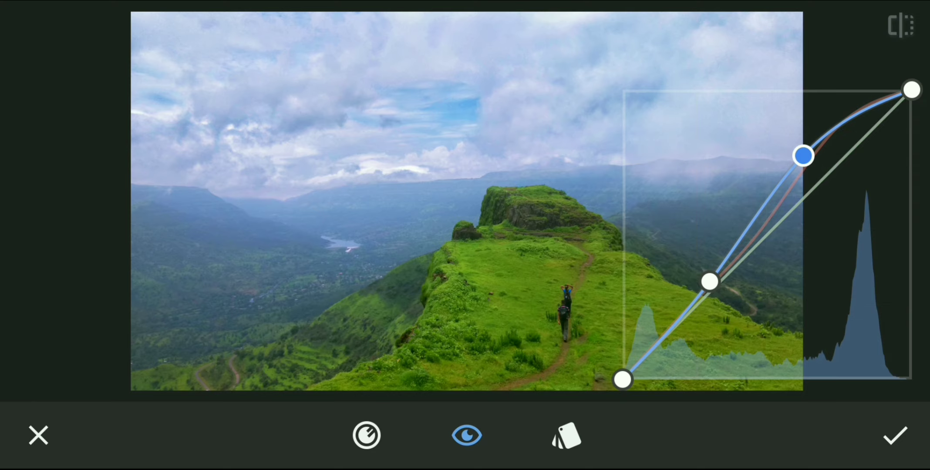
pyautogui.click(336, 442)
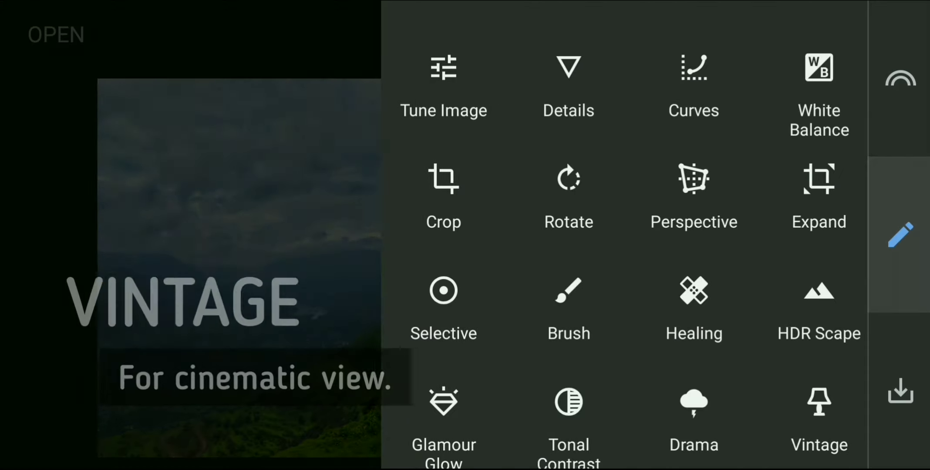
# - Apply Vintage style 12: brightness +17, saturation +15, style strength +17, vignette +36
pyautogui.moveTo(665, 312)
pyautogui.mouseDown()
pyautogui.moveTo(675, 232)
pyautogui.moveTo(704, 139)
pyautogui.moveTo(718, 108)
pyautogui.moveTo(729, 114)
pyautogui.mouseUp()
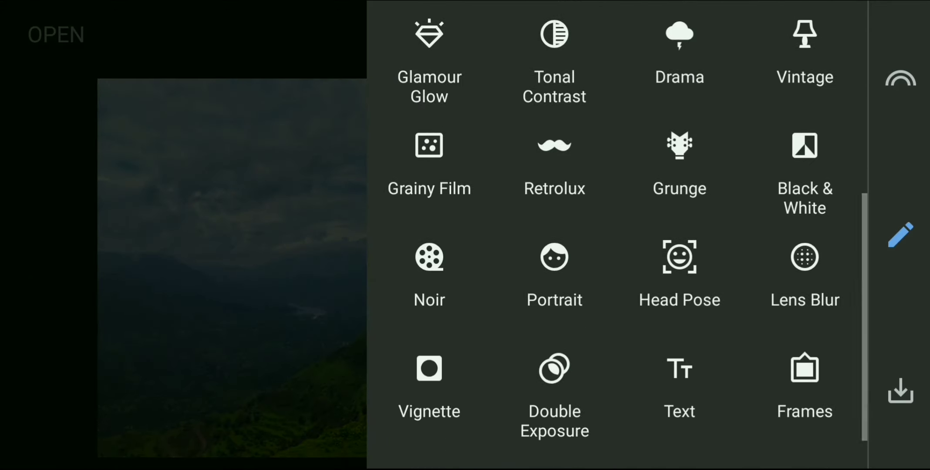
pyautogui.moveTo(697, 188); pyautogui.dragTo(702, 243)
pyautogui.click(796, 93)
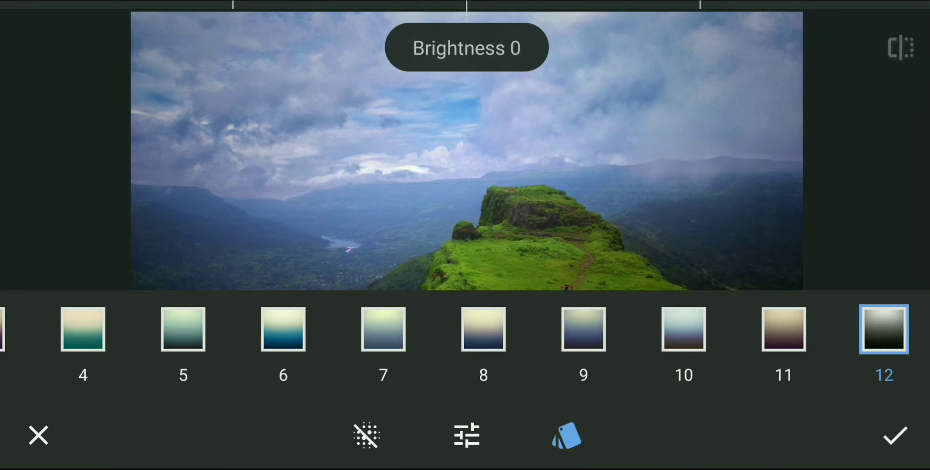
pyautogui.click(879, 332)
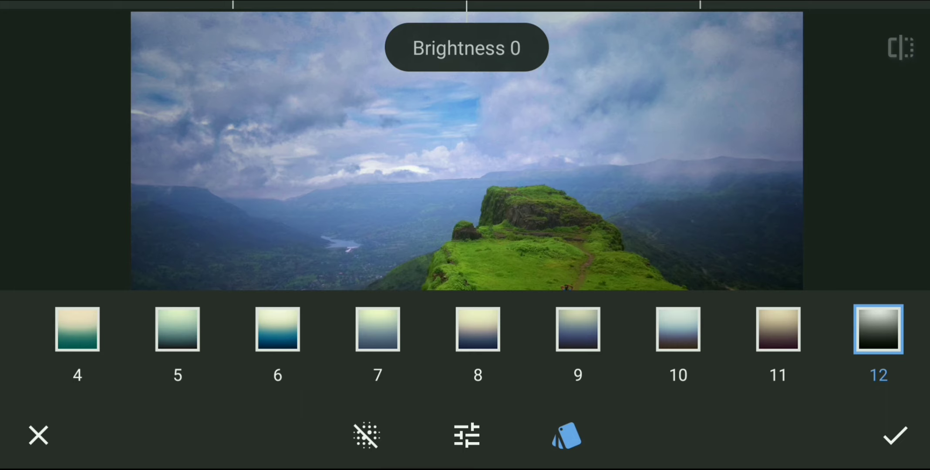
pyautogui.moveTo(672, 181)
pyautogui.mouseDown()
pyautogui.moveTo(676, 139)
pyautogui.moveTo(684, 188)
pyautogui.mouseUp()
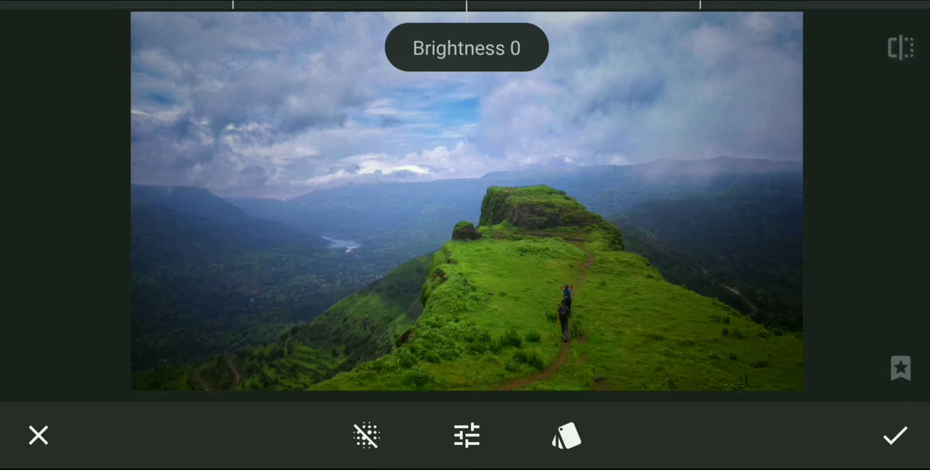
pyautogui.moveTo(524, 268)
pyautogui.mouseDown()
pyautogui.moveTo(593, 281)
pyautogui.moveTo(620, 251)
pyautogui.mouseUp()
pyautogui.moveTo(510, 293)
pyautogui.mouseDown()
pyautogui.moveTo(562, 298)
pyautogui.moveTo(573, 336)
pyautogui.moveTo(587, 297)
pyautogui.mouseUp()
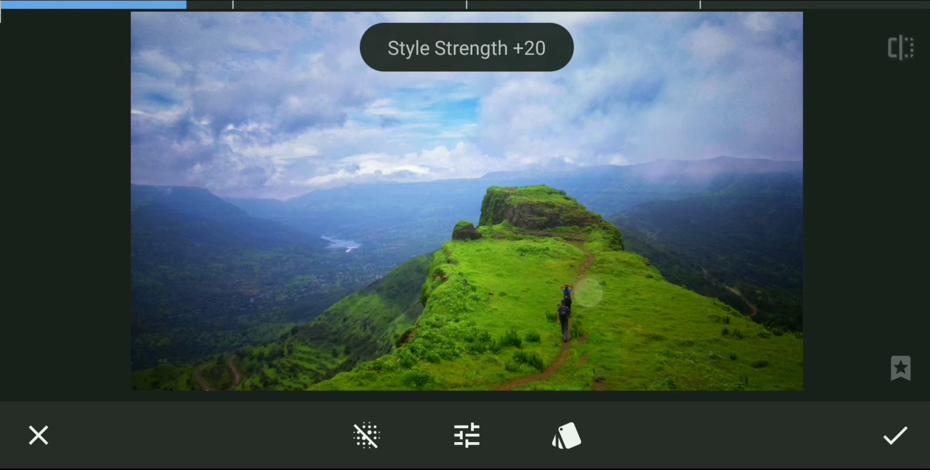
pyautogui.moveTo(663, 264); pyautogui.dragTo(655, 265)
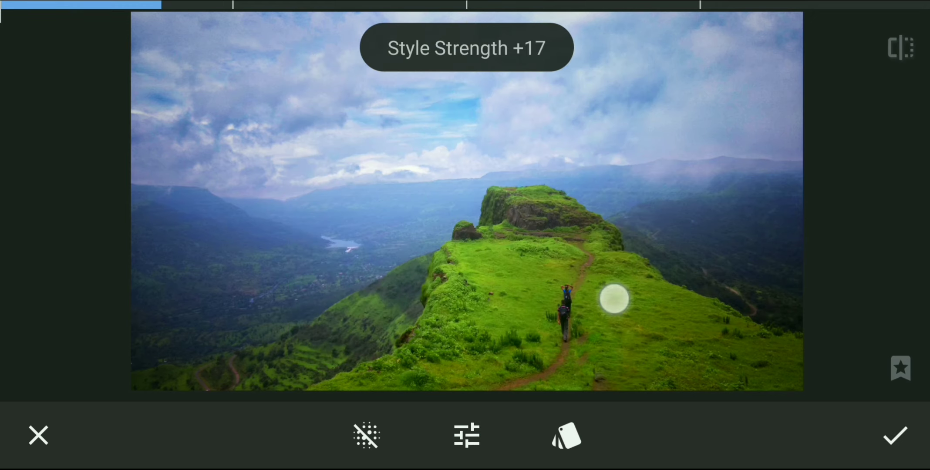
pyautogui.moveTo(615, 298); pyautogui.dragTo(626, 265)
pyautogui.moveTo(533, 332); pyautogui.dragTo(577, 332)
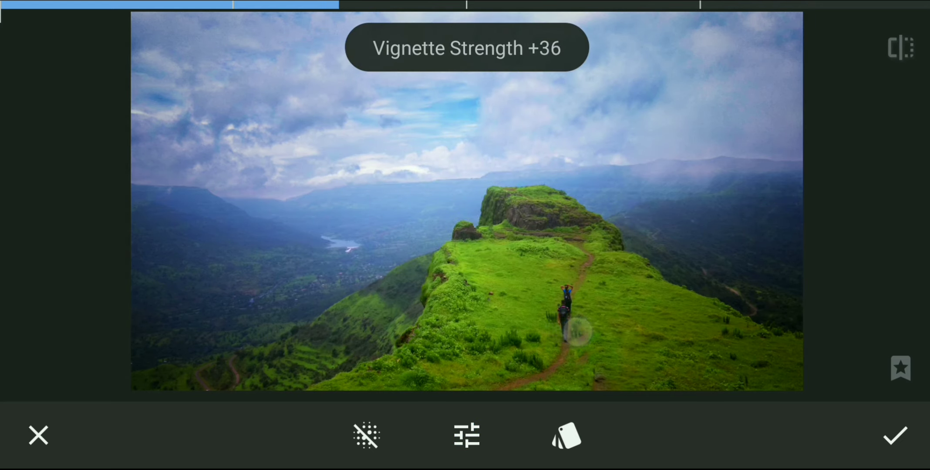
pyautogui.click(895, 436)
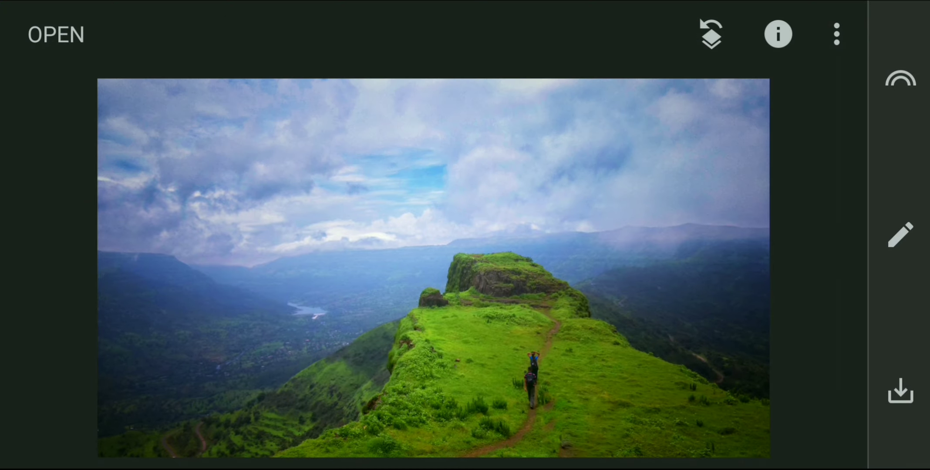
# - Brush the Vintage edit's mask from 0 to 25 over sky and ridge, then return to the photo
pyautogui.click(711, 33)
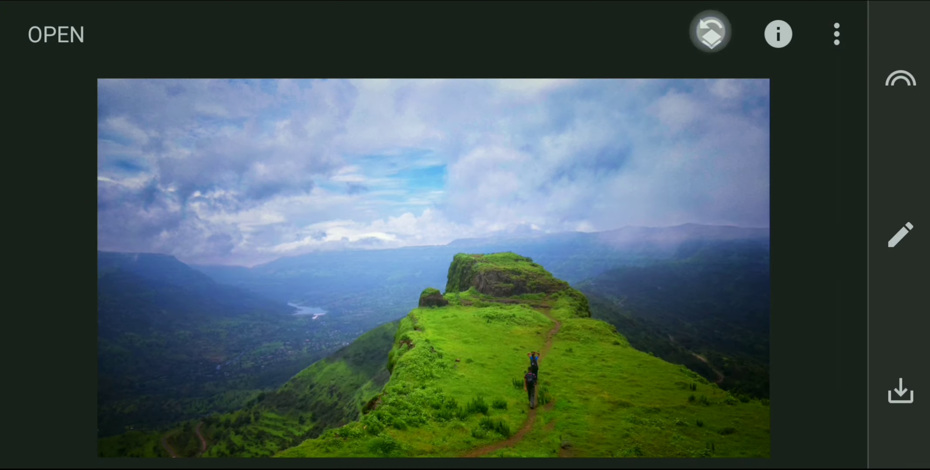
pyautogui.click(440, 335)
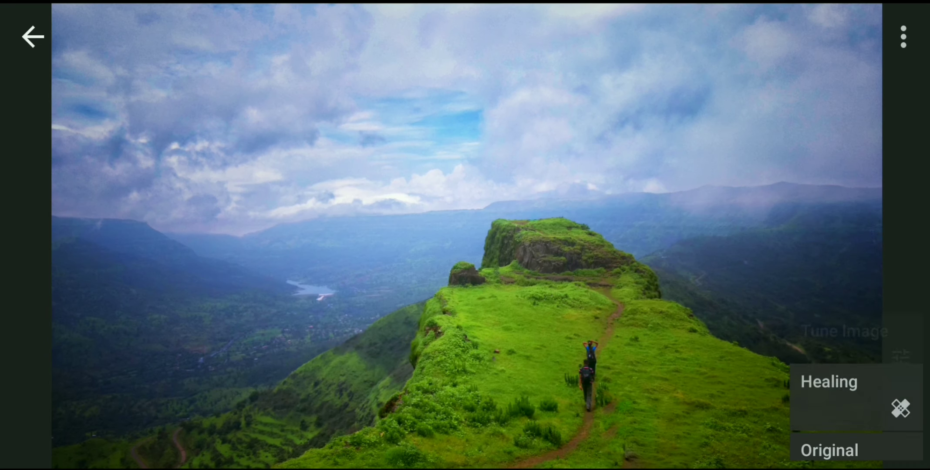
pyautogui.click(831, 103)
pyautogui.click(683, 104)
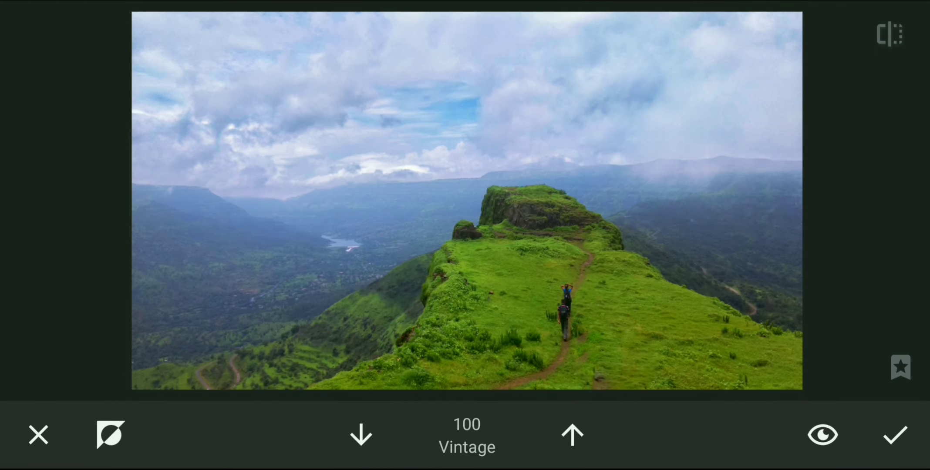
pyautogui.click(110, 435)
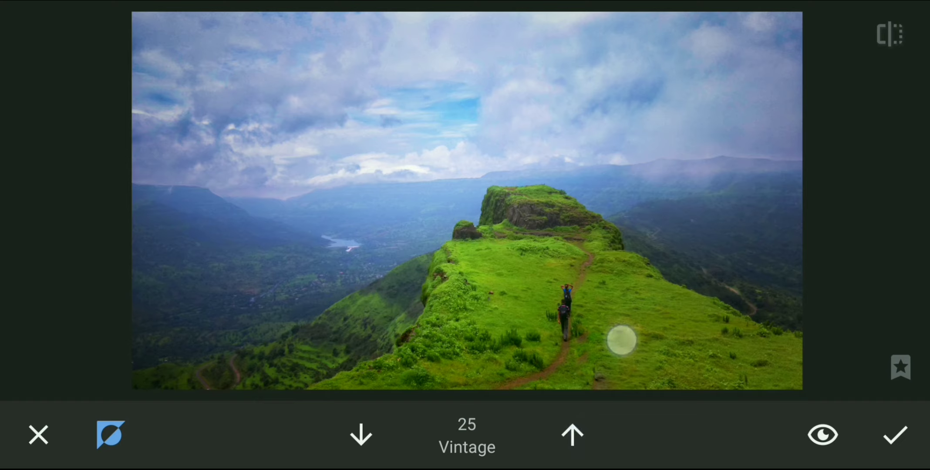
pyautogui.click(606, 369)
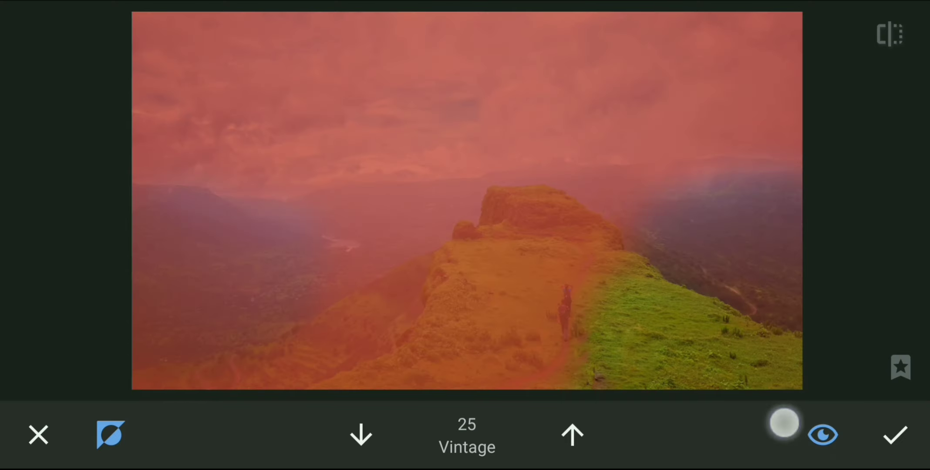
pyautogui.click(823, 435)
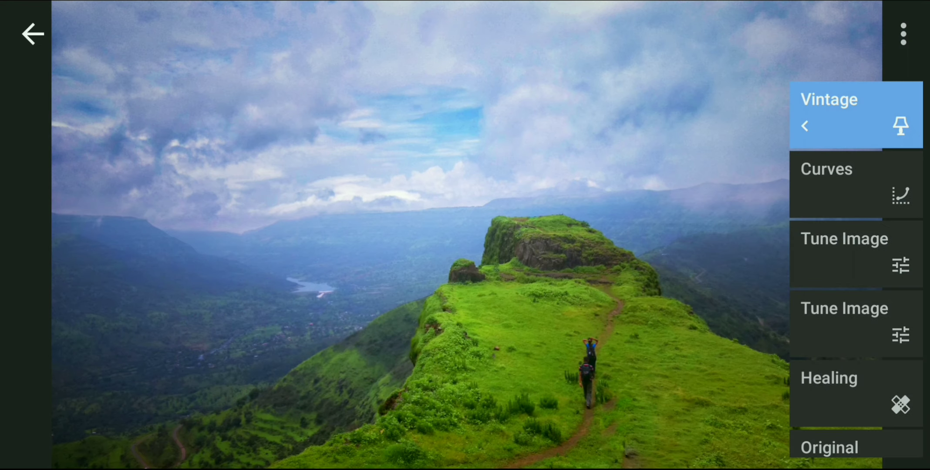
pyautogui.click(26, 38)
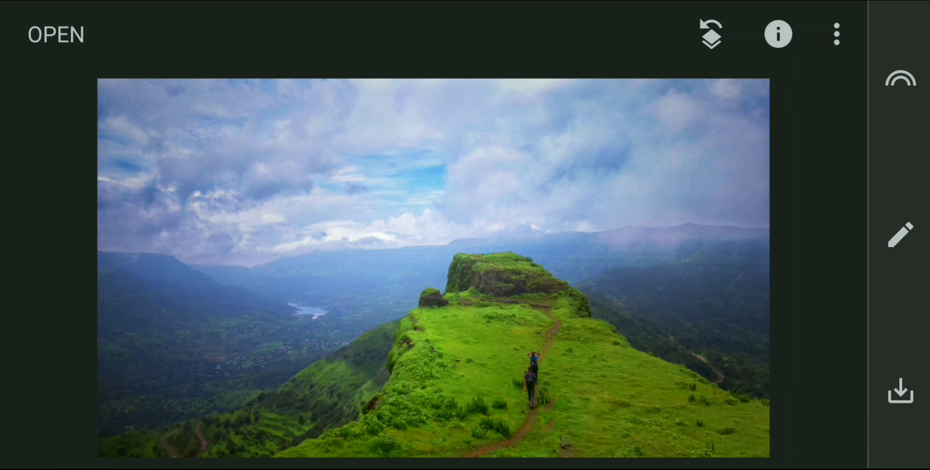
# - Add a smaller Selective point on the left valley with more contrast and saturation
pyautogui.click(901, 235)
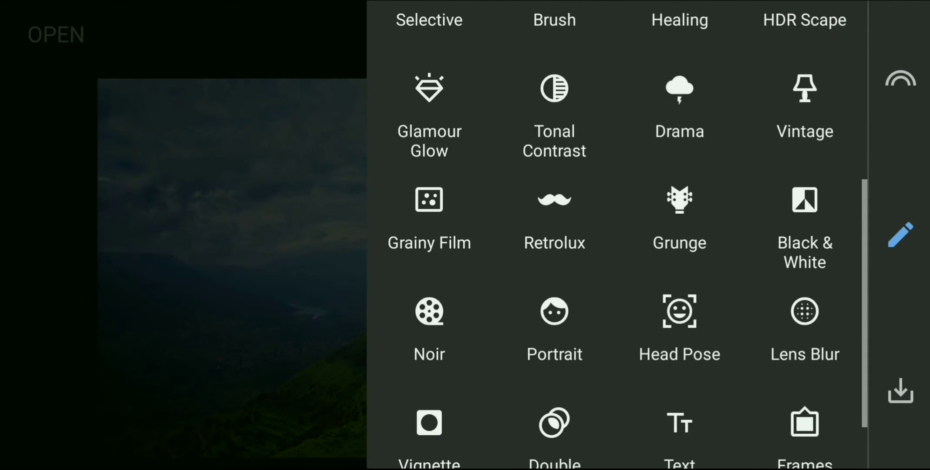
pyautogui.moveTo(712, 175); pyautogui.dragTo(712, 319)
pyautogui.click(429, 138)
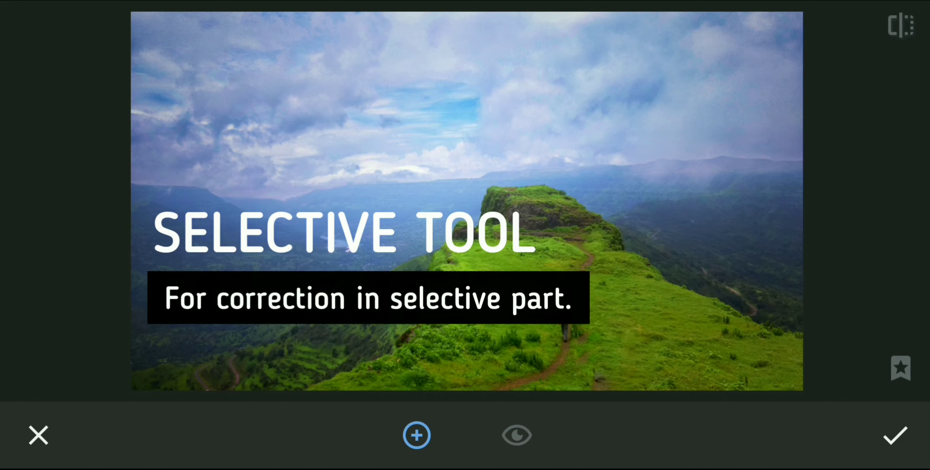
pyautogui.click(214, 255)
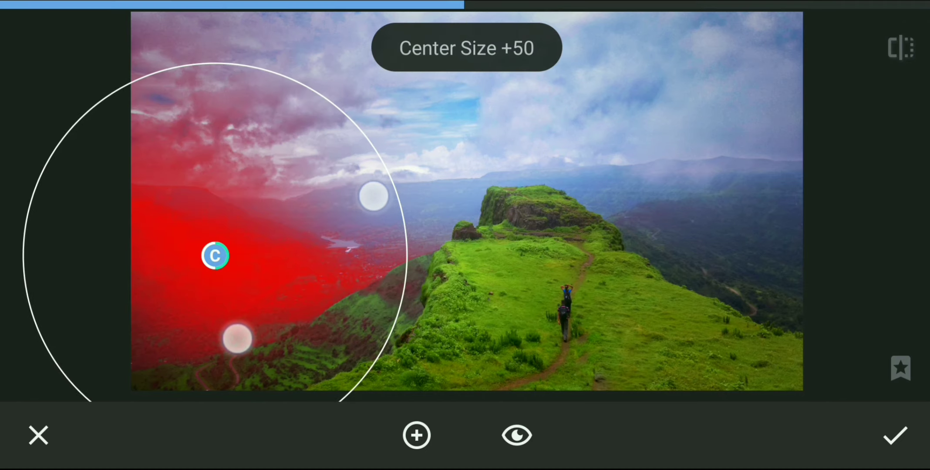
pyautogui.moveTo(376, 191); pyautogui.dragTo(332, 223)
pyautogui.moveTo(431, 170); pyautogui.dragTo(339, 197)
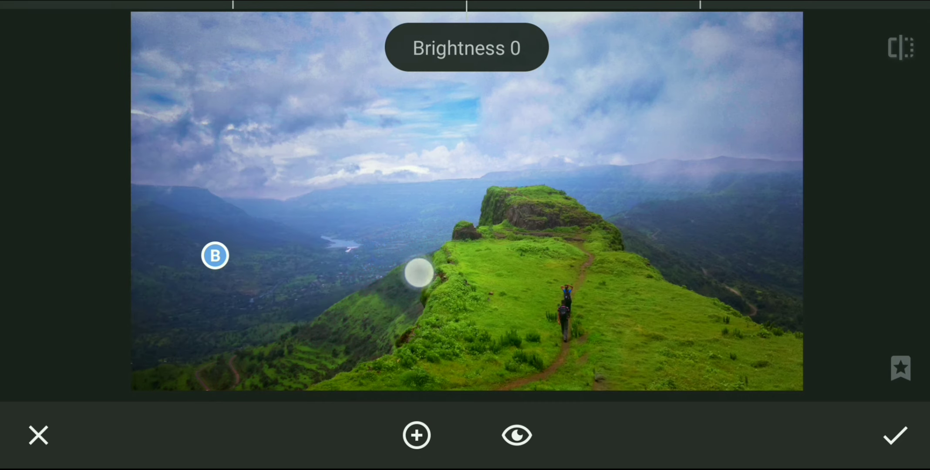
pyautogui.moveTo(418, 273); pyautogui.dragTo(422, 252)
pyautogui.moveTo(337, 294)
pyautogui.mouseDown()
pyautogui.moveTo(388, 306)
pyautogui.moveTo(382, 286)
pyautogui.mouseUp()
pyautogui.moveTo(333, 313)
pyautogui.mouseDown()
pyautogui.moveTo(375, 321)
pyautogui.moveTo(392, 298)
pyautogui.mouseUp()
# - Add a shrunken point on the right hills with raised contrast
pyautogui.click(416, 435)
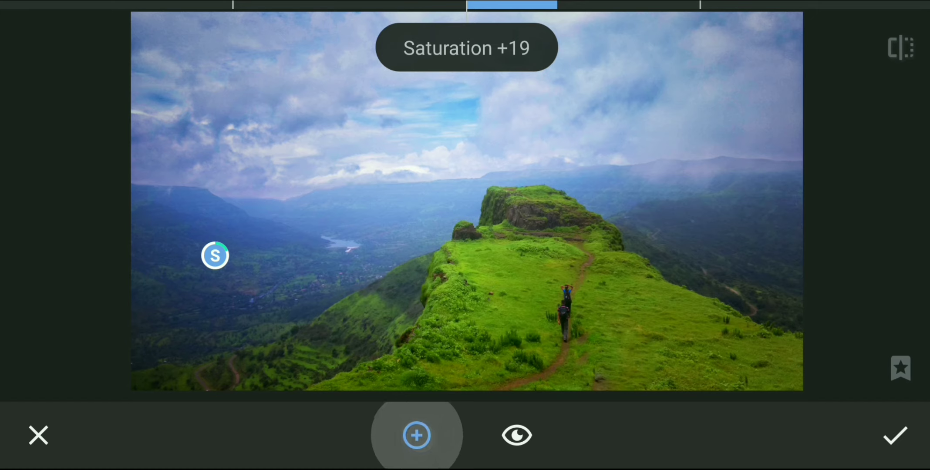
pyautogui.click(746, 227)
pyautogui.moveTo(814, 181)
pyautogui.mouseDown()
pyautogui.moveTo(821, 173)
pyautogui.moveTo(742, 207)
pyautogui.mouseUp()
pyautogui.moveTo(839, 141); pyautogui.dragTo(700, 215)
pyautogui.moveTo(625, 321); pyautogui.dragTo(629, 278)
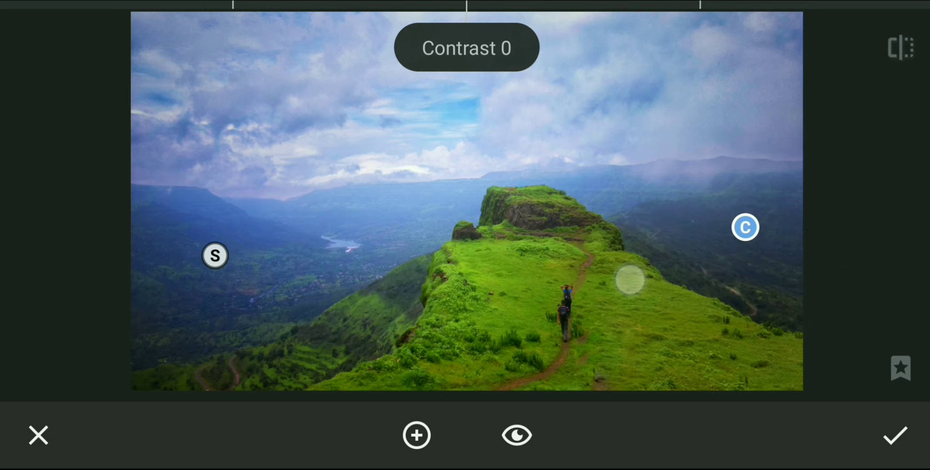
pyautogui.moveTo(581, 294)
pyautogui.mouseDown()
pyautogui.moveTo(626, 293)
pyautogui.moveTo(615, 297)
pyautogui.moveTo(638, 282)
pyautogui.moveTo(618, 296)
pyautogui.moveTo(635, 299)
pyautogui.mouseUp()
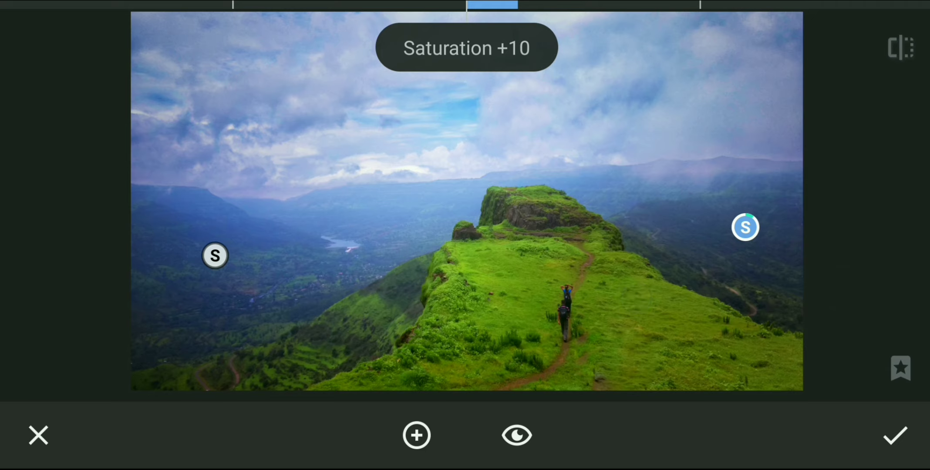
# - Add a point on the grassy lower slope with more contrast and saturation
pyautogui.click(416, 435)
pyautogui.click(383, 318)
pyautogui.moveTo(538, 211); pyautogui.dragTo(419, 266)
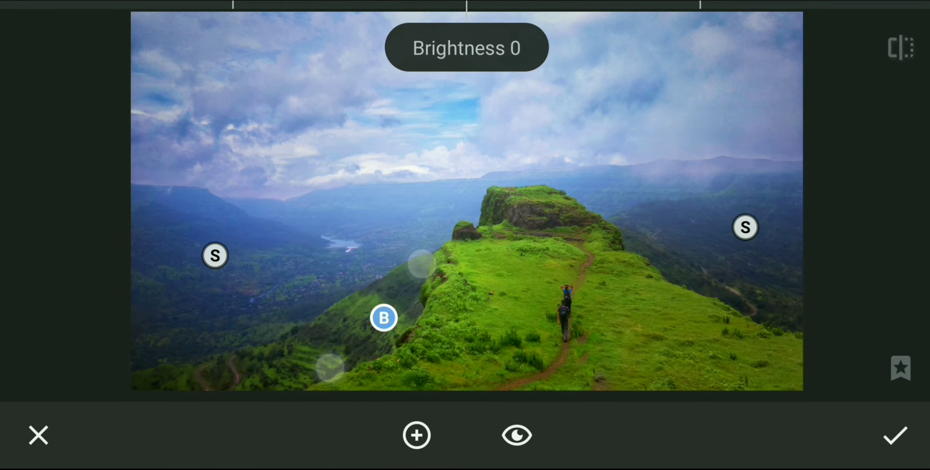
pyautogui.moveTo(462, 347)
pyautogui.mouseDown()
pyautogui.moveTo(465, 317)
pyautogui.moveTo(504, 292)
pyautogui.mouseUp()
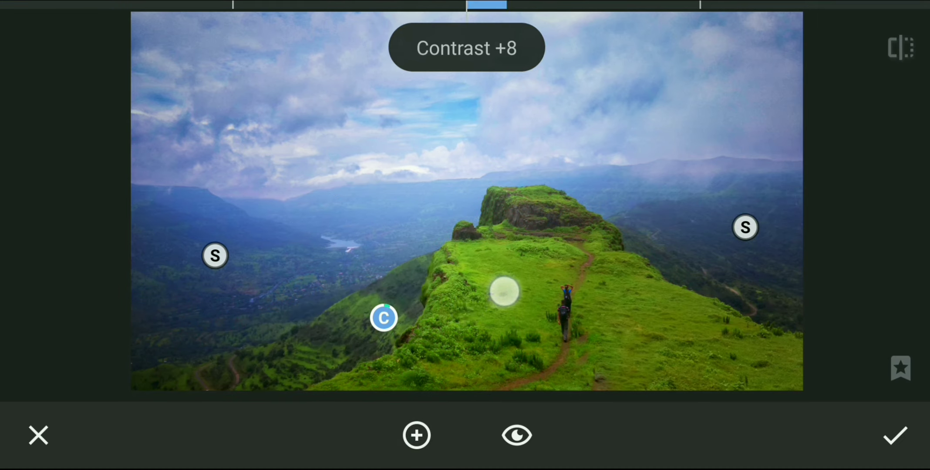
pyautogui.moveTo(486, 323)
pyautogui.mouseDown()
pyautogui.moveTo(486, 307)
pyautogui.moveTo(467, 298)
pyautogui.moveTo(494, 303)
pyautogui.moveTo(484, 280)
pyautogui.moveTo(495, 286)
pyautogui.mouseUp()
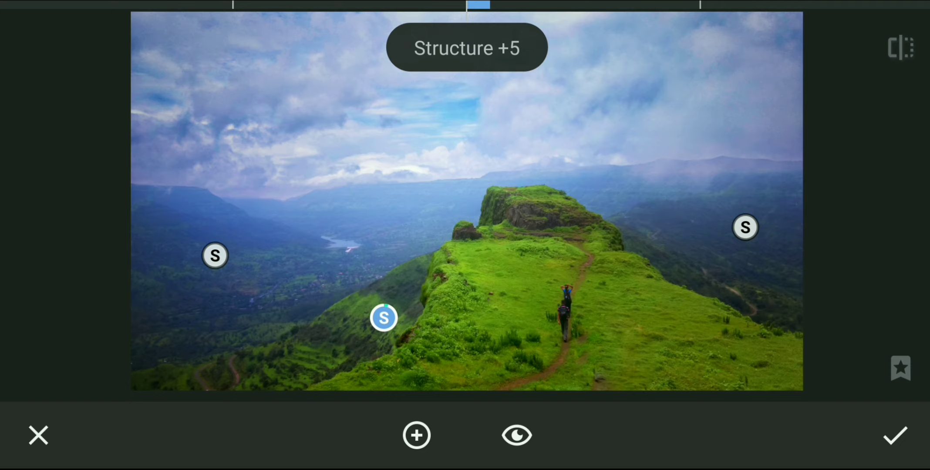
# - Add an enlarged sky point with more contrast and saturation and lower brightness
pyautogui.click(416, 435)
pyautogui.click(459, 98)
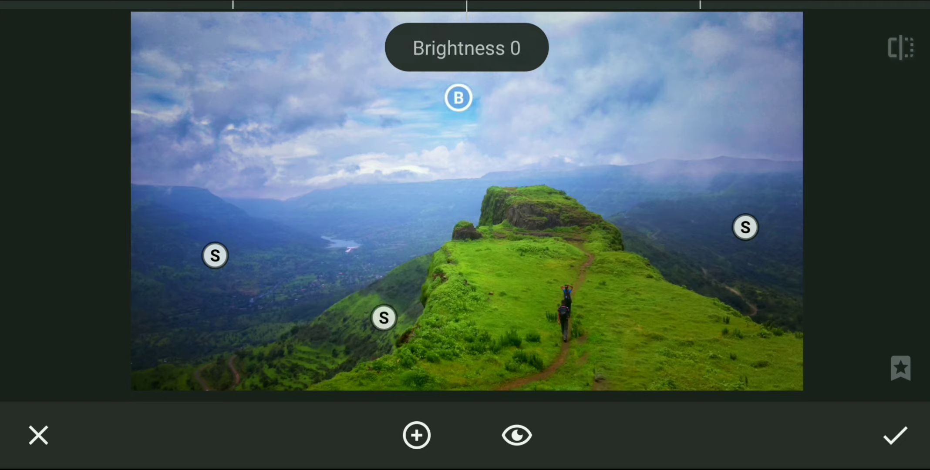
pyautogui.click(458, 98)
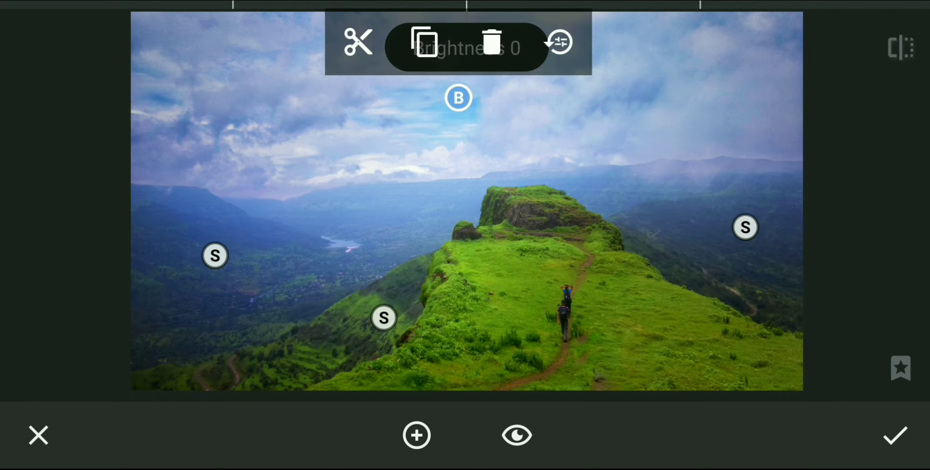
pyautogui.moveTo(628, 121); pyautogui.dragTo(661, 106)
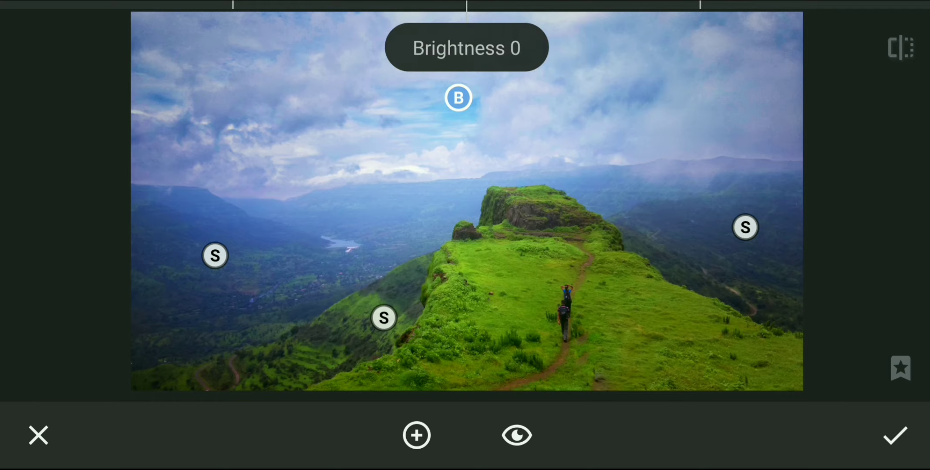
pyautogui.moveTo(584, 90); pyautogui.dragTo(593, 87)
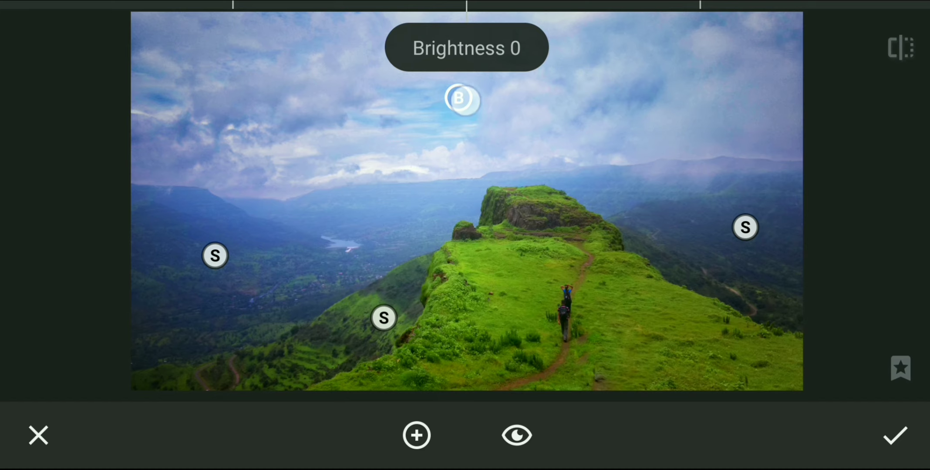
pyautogui.moveTo(462, 99); pyautogui.dragTo(454, 109)
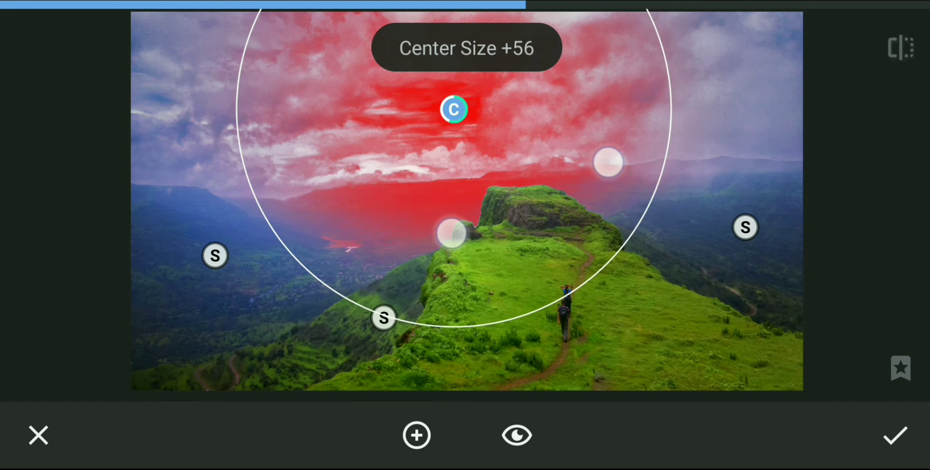
pyautogui.moveTo(609, 162); pyautogui.dragTo(647, 151)
pyautogui.moveTo(525, 317); pyautogui.dragTo(538, 284)
pyautogui.moveTo(532, 315)
pyautogui.mouseDown()
pyautogui.moveTo(536, 291)
pyautogui.moveTo(521, 295)
pyautogui.mouseUp()
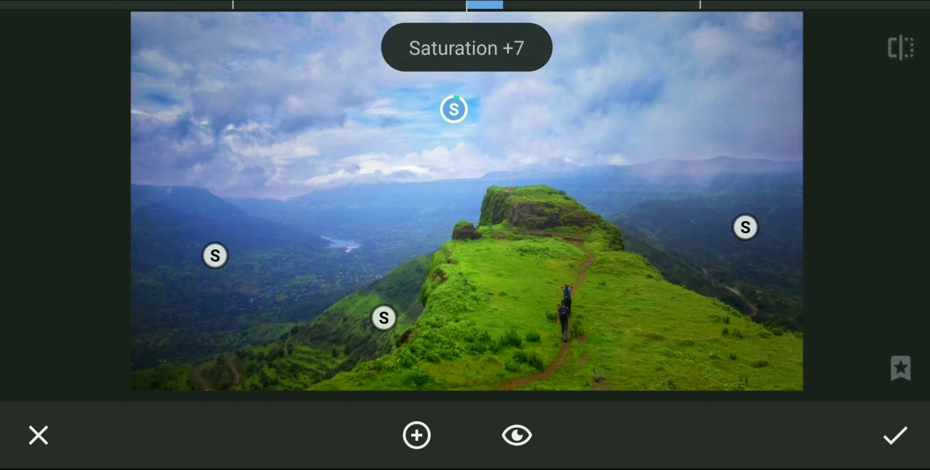
pyautogui.moveTo(549, 254); pyautogui.dragTo(550, 331)
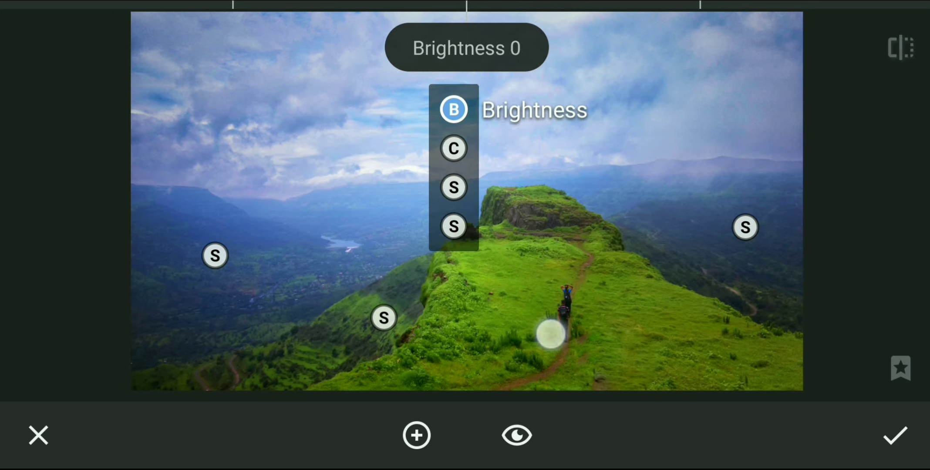
pyautogui.moveTo(609, 303); pyautogui.dragTo(539, 322)
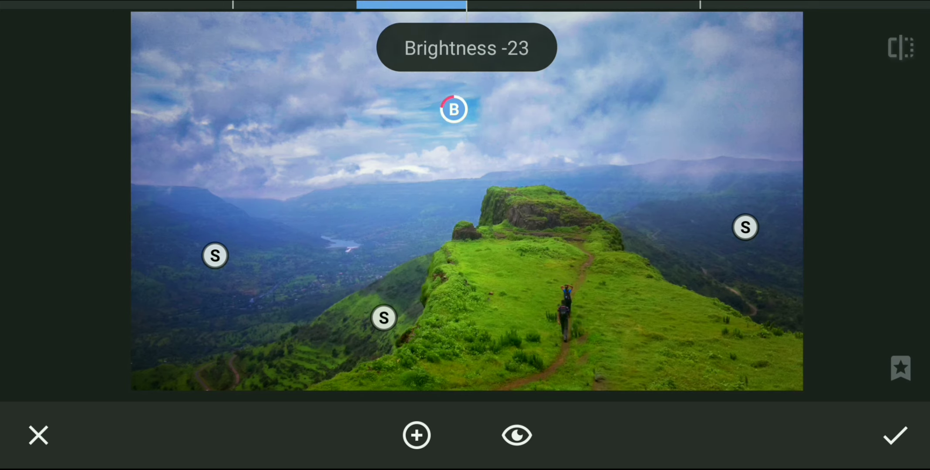
# - Add an upper-left cloud point: more contrast, saturation and structure, darker; apply the selective edits
pyautogui.click(417, 435)
pyautogui.click(340, 75)
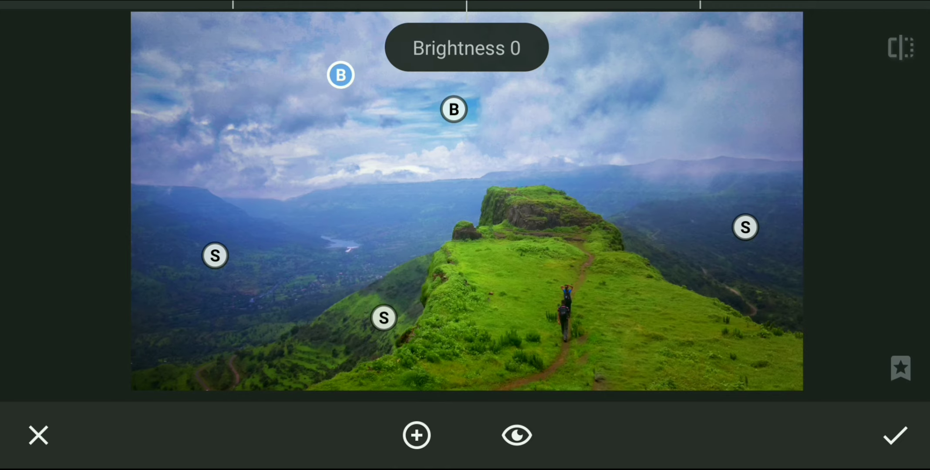
pyautogui.moveTo(651, 145); pyautogui.dragTo(783, 119)
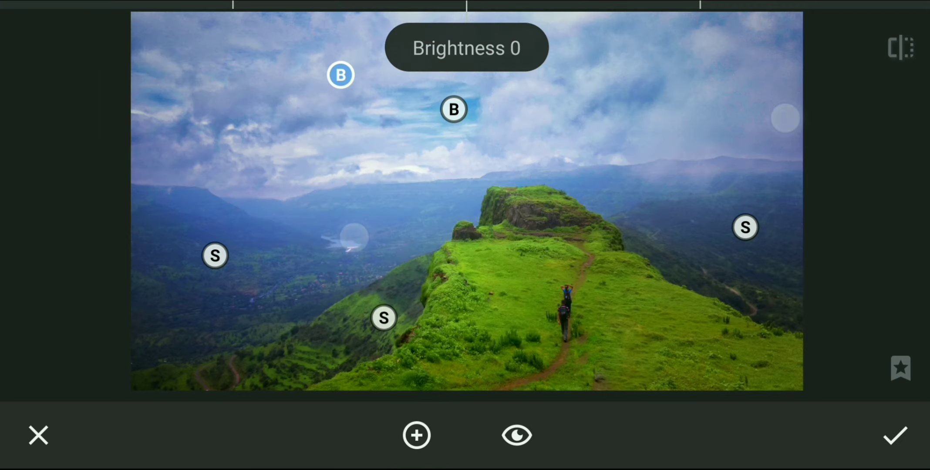
pyautogui.moveTo(535, 281); pyautogui.dragTo(548, 224)
pyautogui.moveTo(509, 251)
pyautogui.mouseDown()
pyautogui.moveTo(564, 249)
pyautogui.moveTo(546, 282)
pyautogui.moveTo(555, 222)
pyautogui.mouseUp()
pyautogui.moveTo(519, 247)
pyautogui.mouseDown()
pyautogui.moveTo(554, 239)
pyautogui.moveTo(534, 278)
pyautogui.moveTo(536, 331)
pyautogui.mouseUp()
pyautogui.moveTo(624, 252); pyautogui.dragTo(544, 269)
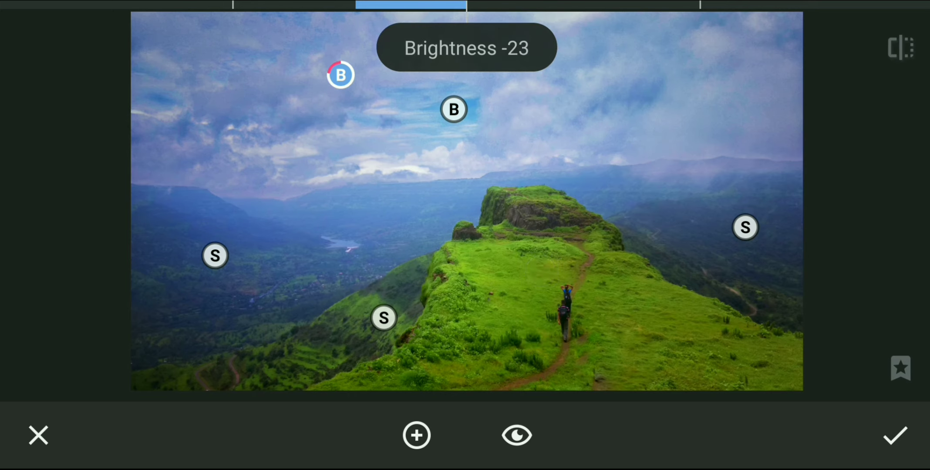
pyautogui.moveTo(506, 253); pyautogui.dragTo(531, 152)
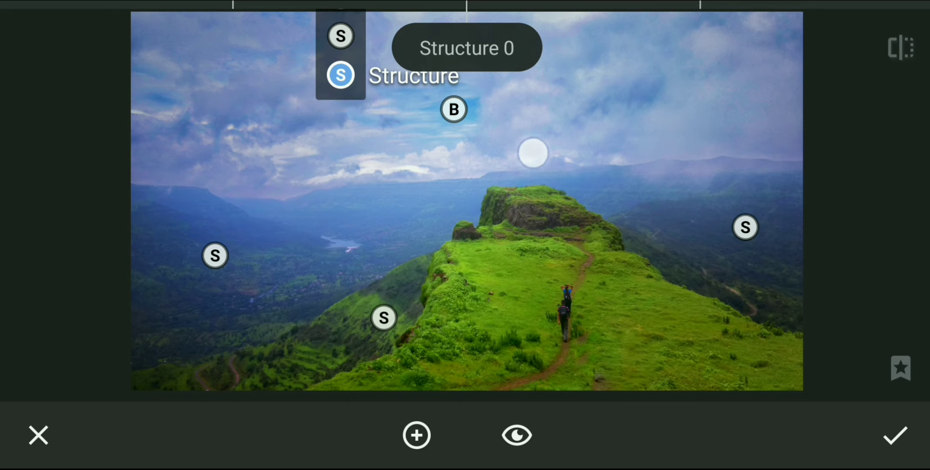
pyautogui.click(444, 220)
pyautogui.moveTo(444, 220)
pyautogui.mouseDown()
pyautogui.moveTo(493, 214)
pyautogui.moveTo(469, 220)
pyautogui.moveTo(492, 252)
pyautogui.moveTo(497, 342)
pyautogui.moveTo(476, 302)
pyautogui.moveTo(512, 310)
pyautogui.mouseUp()
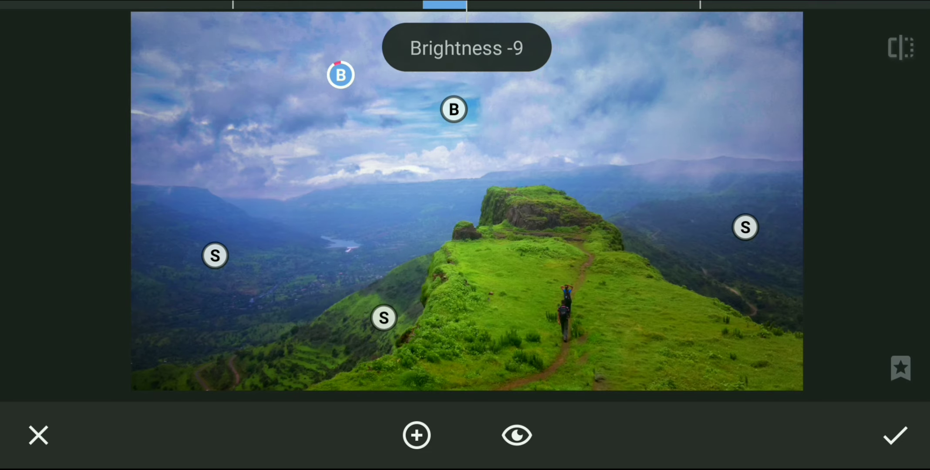
pyautogui.click(896, 438)
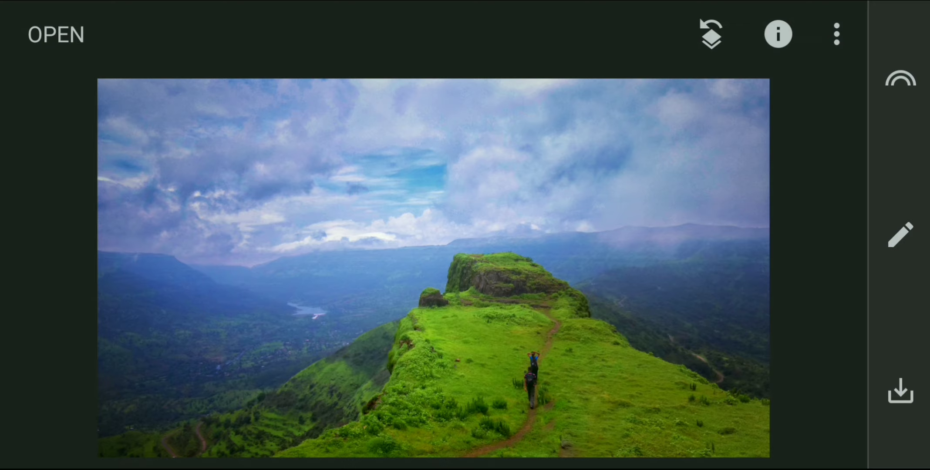
# - Warm the White Balance to temperature +12 with tint +4
pyautogui.click(901, 235)
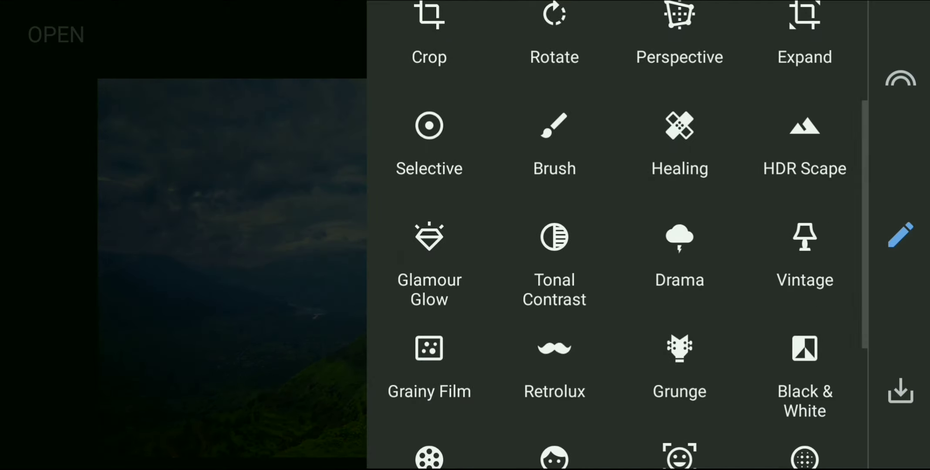
pyautogui.moveTo(725, 134); pyautogui.dragTo(718, 345)
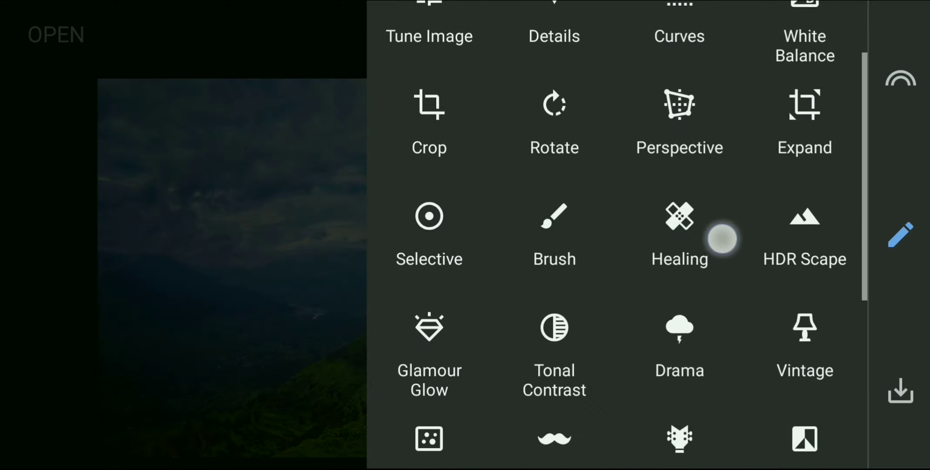
pyautogui.click(805, 76)
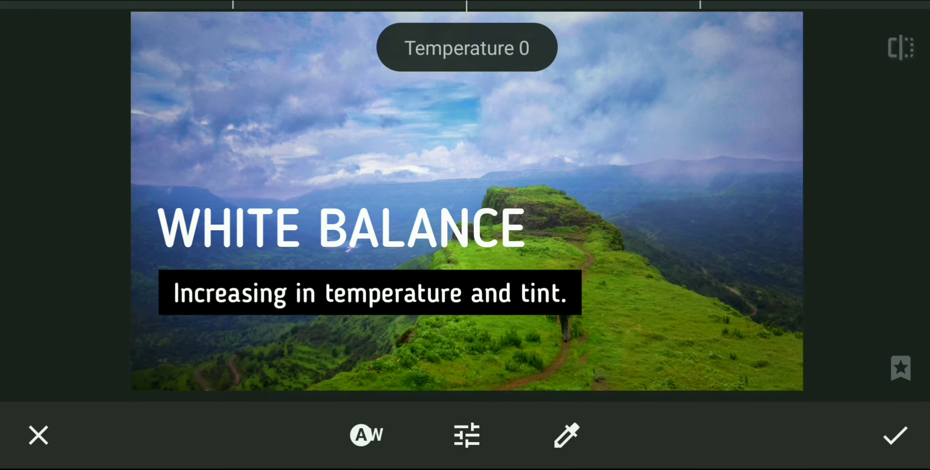
pyautogui.moveTo(686, 304)
pyautogui.mouseDown()
pyautogui.moveTo(688, 265)
pyautogui.moveTo(688, 288)
pyautogui.mouseUp()
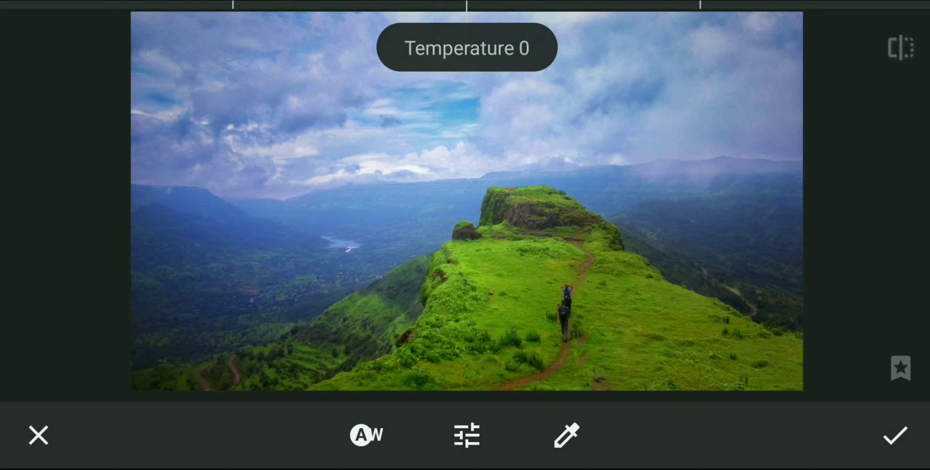
pyautogui.moveTo(580, 264); pyautogui.dragTo(592, 268)
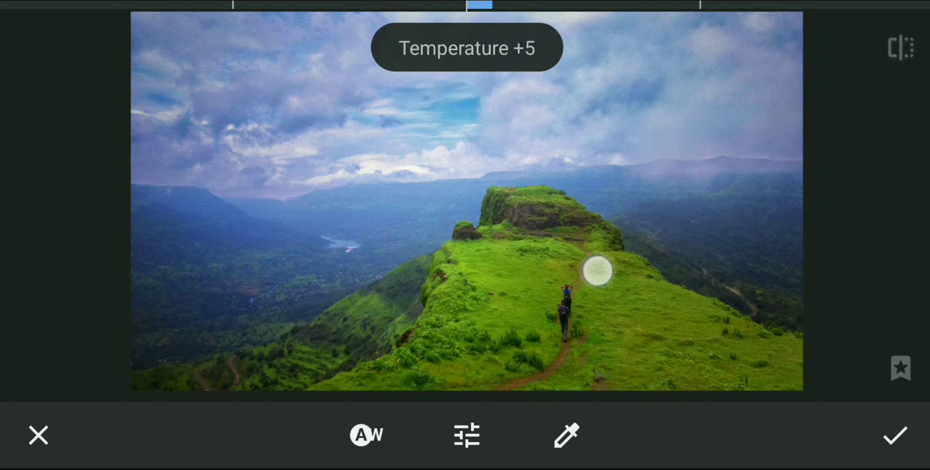
pyautogui.moveTo(646, 314); pyautogui.dragTo(648, 280)
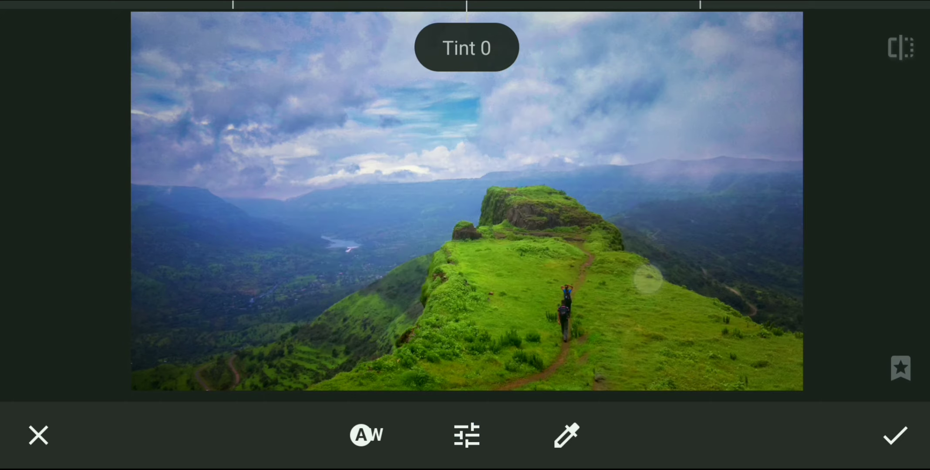
pyautogui.moveTo(510, 314); pyautogui.dragTo(528, 321)
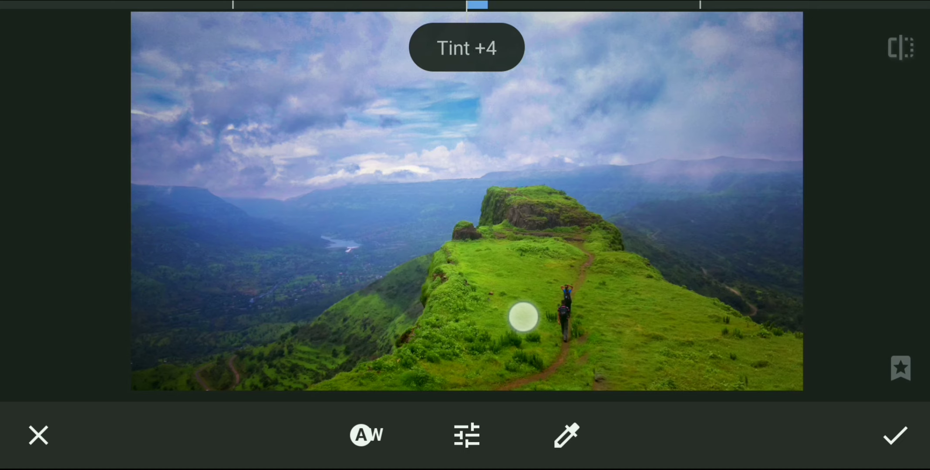
pyautogui.moveTo(566, 265); pyautogui.dragTo(572, 305)
pyautogui.moveTo(517, 319)
pyautogui.mouseDown()
pyautogui.moveTo(544, 319)
pyautogui.moveTo(536, 324)
pyautogui.mouseUp()
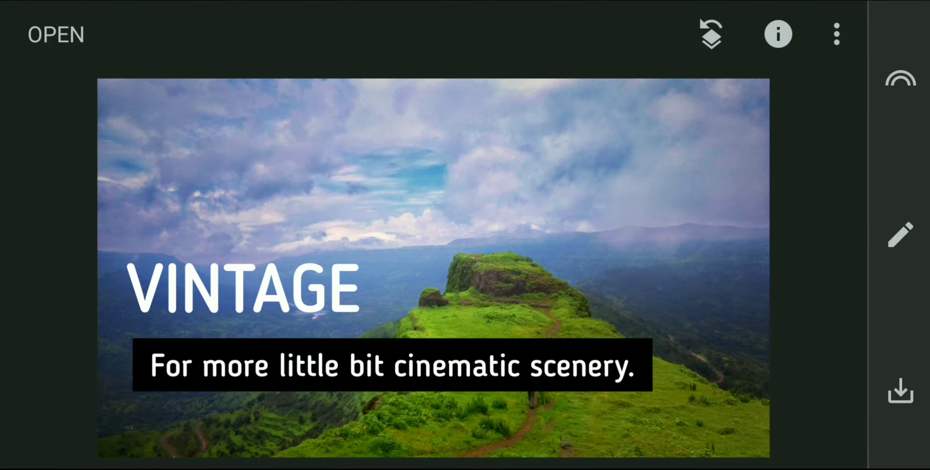
# - Add another Vintage filter with style strength eased to +10 and vignette lowered to +15
pyautogui.click(900, 232)
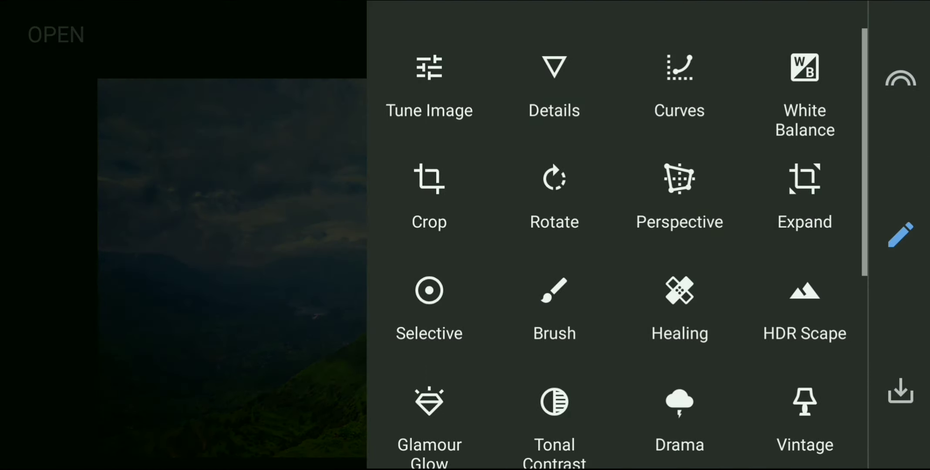
pyautogui.moveTo(680, 217)
pyautogui.mouseDown()
pyautogui.moveTo(677, 116)
pyautogui.moveTo(695, 50)
pyautogui.mouseUp()
pyautogui.moveTo(805, 336); pyautogui.dragTo(825, 190)
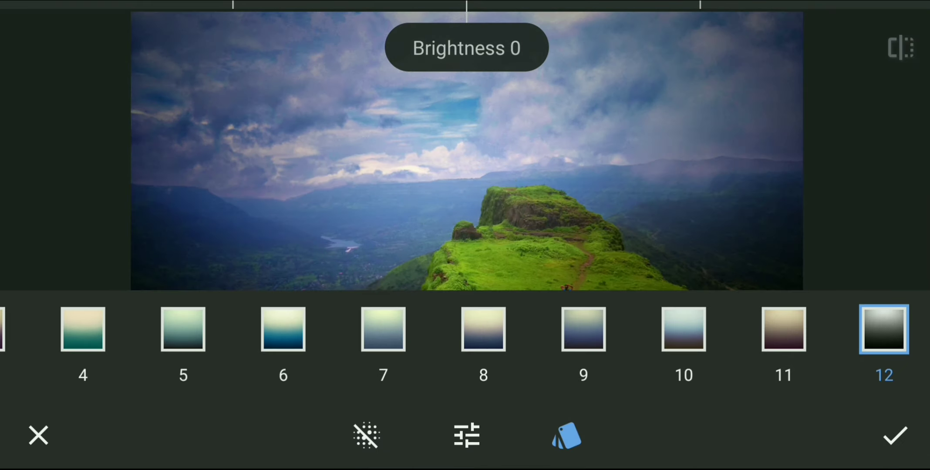
pyautogui.moveTo(754, 232); pyautogui.dragTo(767, 86)
pyautogui.moveTo(730, 231)
pyautogui.mouseDown()
pyautogui.moveTo(658, 244)
pyautogui.moveTo(673, 297)
pyautogui.moveTo(701, 182)
pyautogui.moveTo(729, 270)
pyautogui.moveTo(668, 276)
pyautogui.mouseUp()
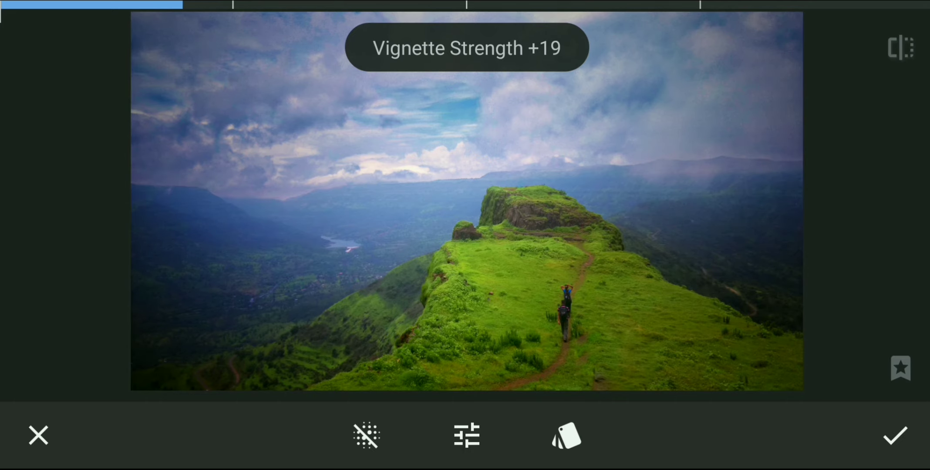
pyautogui.moveTo(764, 289)
pyautogui.mouseDown()
pyautogui.moveTo(749, 296)
pyautogui.moveTo(749, 278)
pyautogui.moveTo(675, 283)
pyautogui.moveTo(691, 283)
pyautogui.mouseUp()
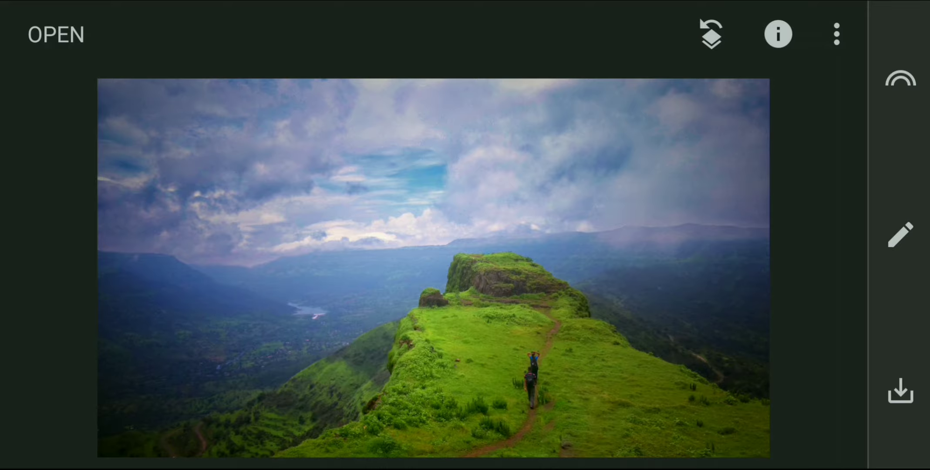
# - Select the latest Vintage edit in the edit stack and open it in Stacks Brush
pyautogui.click(901, 234)
pyautogui.moveTo(709, 243); pyautogui.dragTo(729, 351)
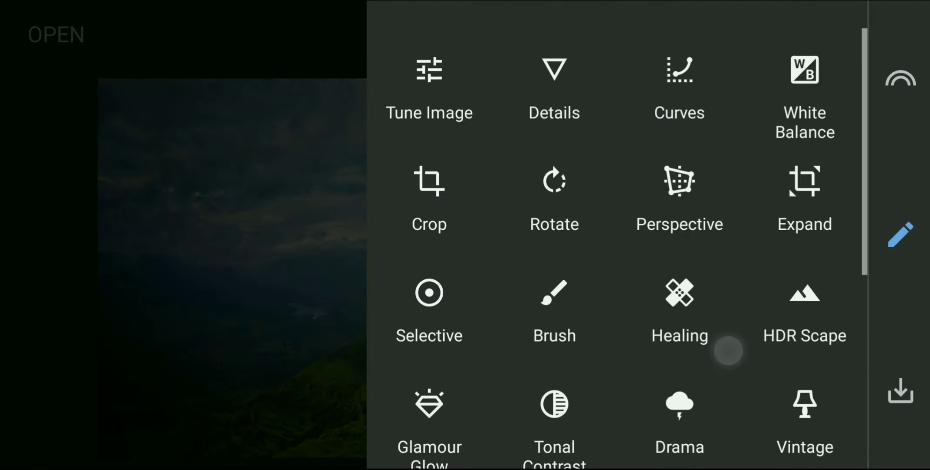
pyautogui.click(710, 35)
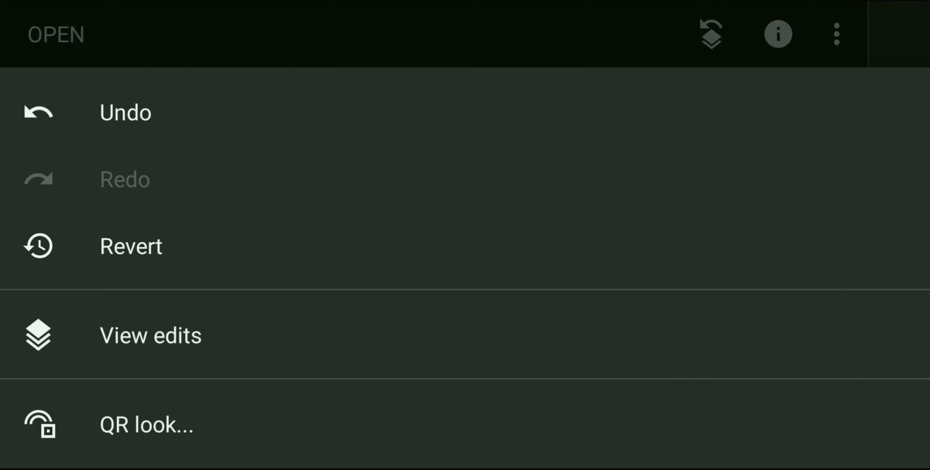
pyautogui.click(334, 336)
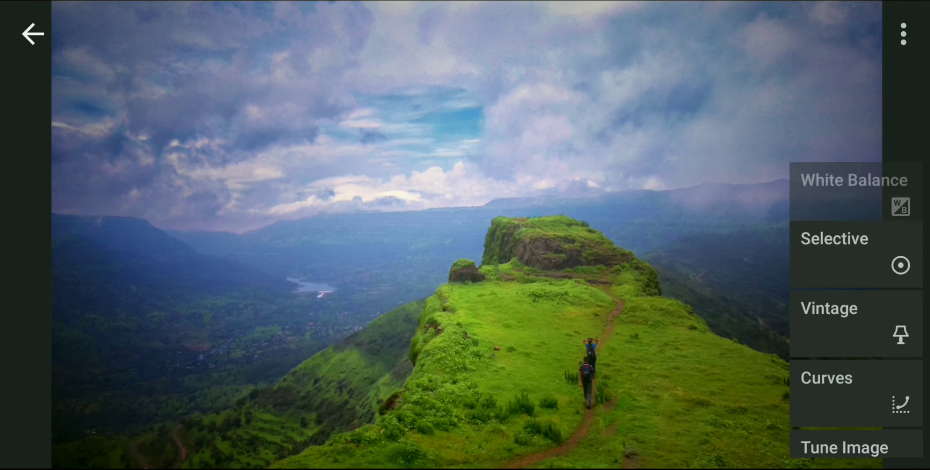
pyautogui.click(821, 102)
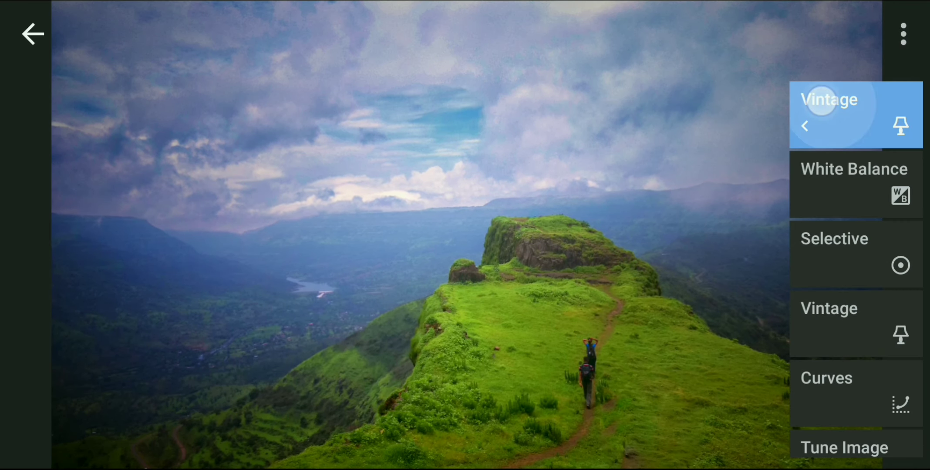
pyautogui.click(687, 102)
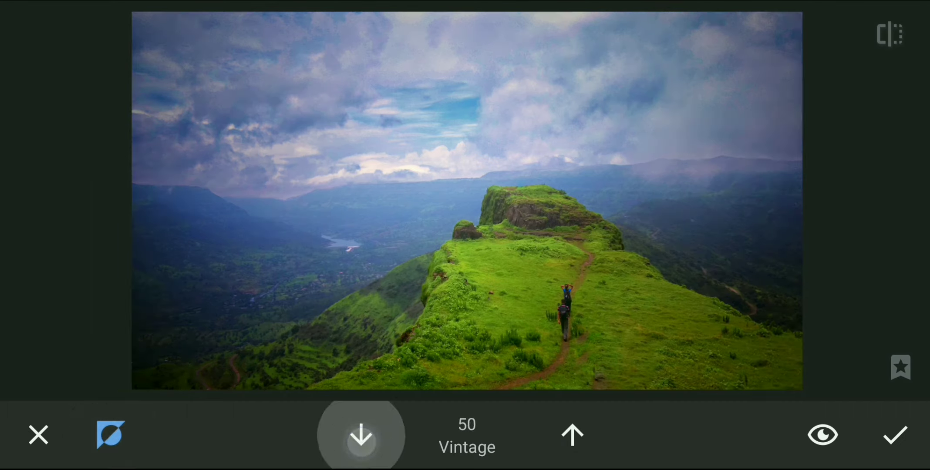
# - Brush Vintage onto the lower-left hillside, set strength to 25, erase areas at 0, and apply
pyautogui.click(573, 435)
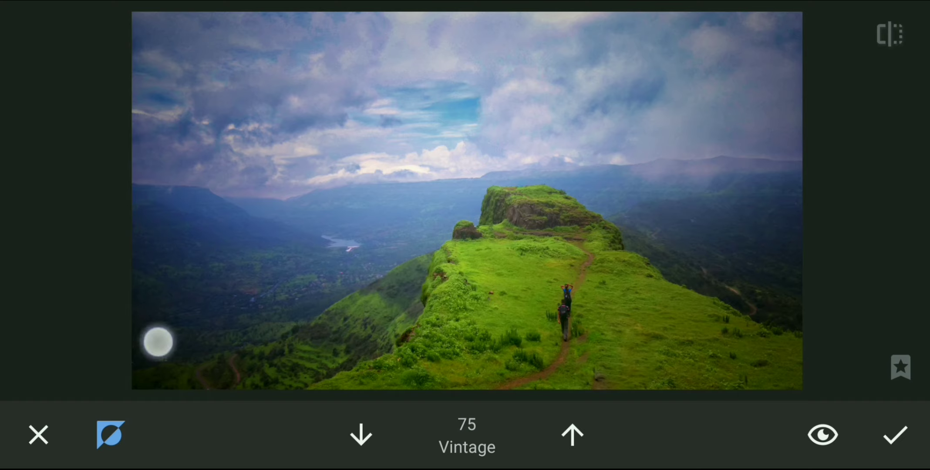
pyautogui.click(361, 435)
pyautogui.moveTo(141, 338); pyautogui.dragTo(109, 328)
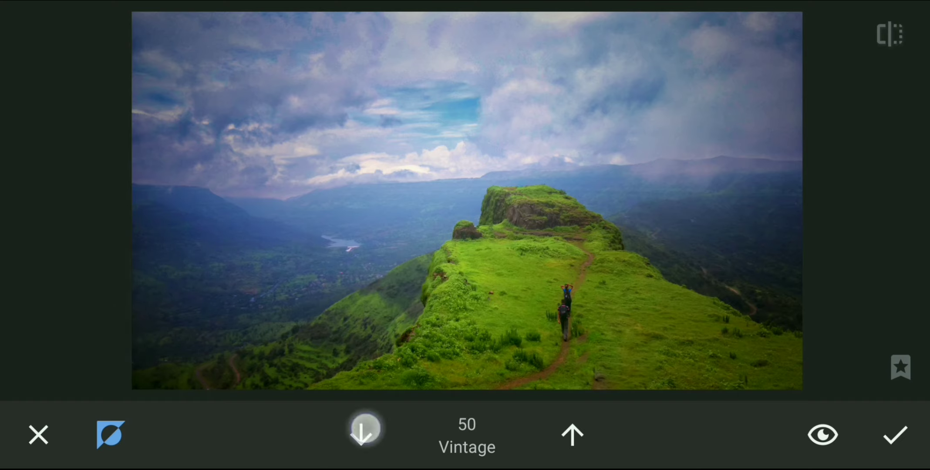
pyautogui.click(362, 434)
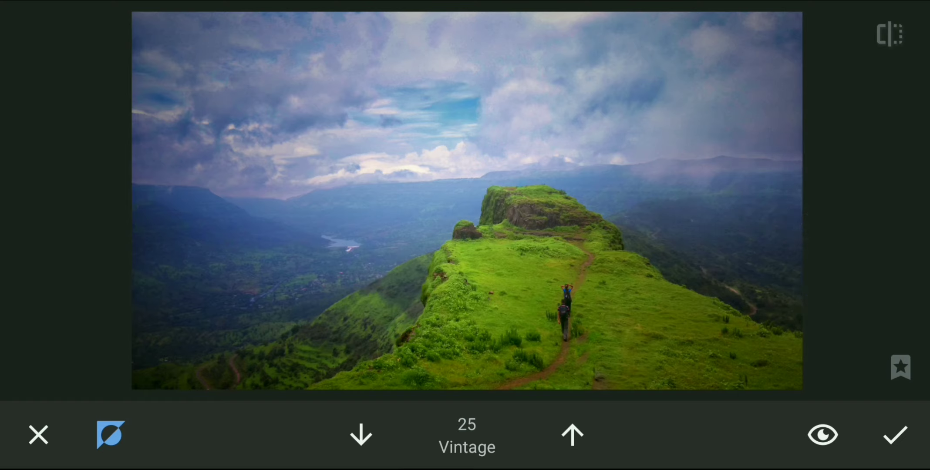
pyautogui.click(361, 434)
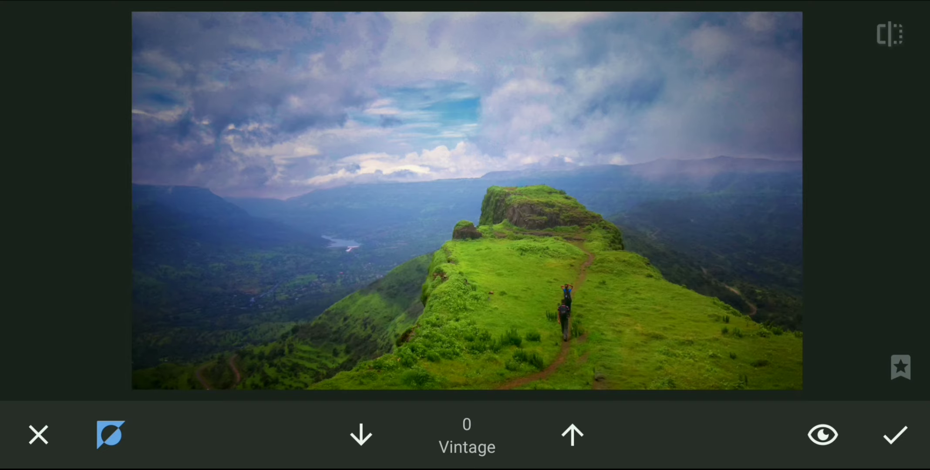
pyautogui.scroll(5, 521, 294)
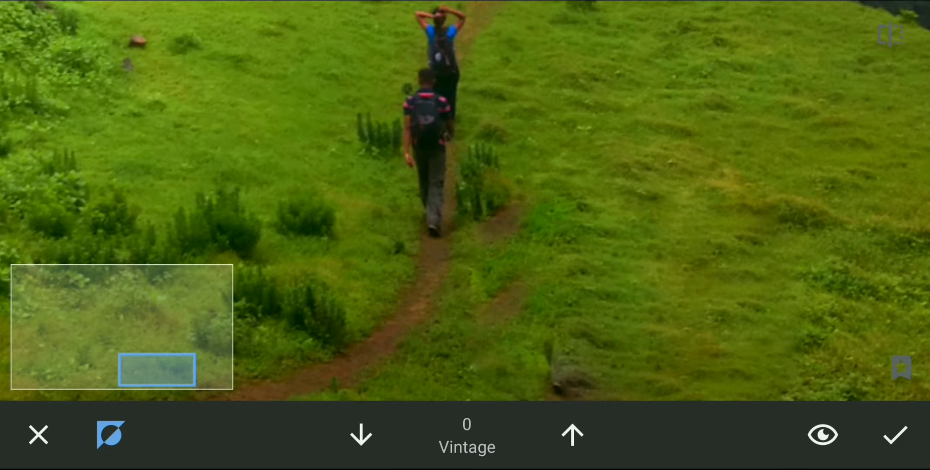
pyautogui.scroll(-5, 521, 294)
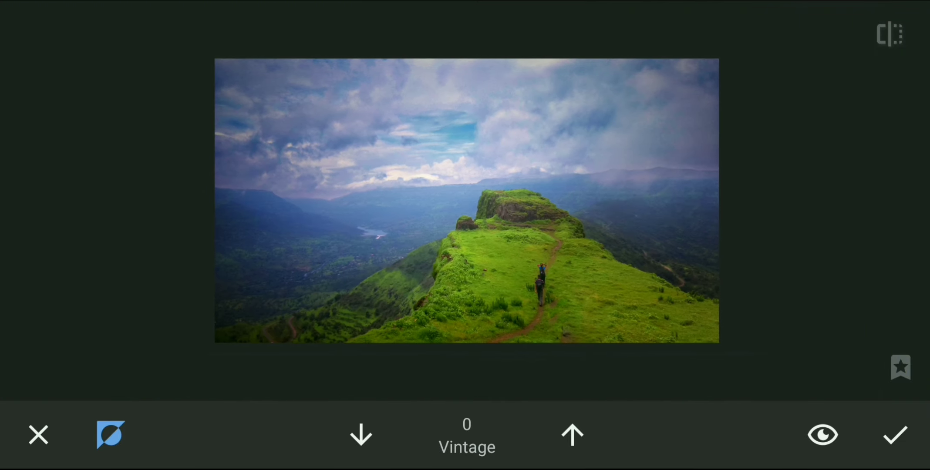
pyautogui.click(896, 435)
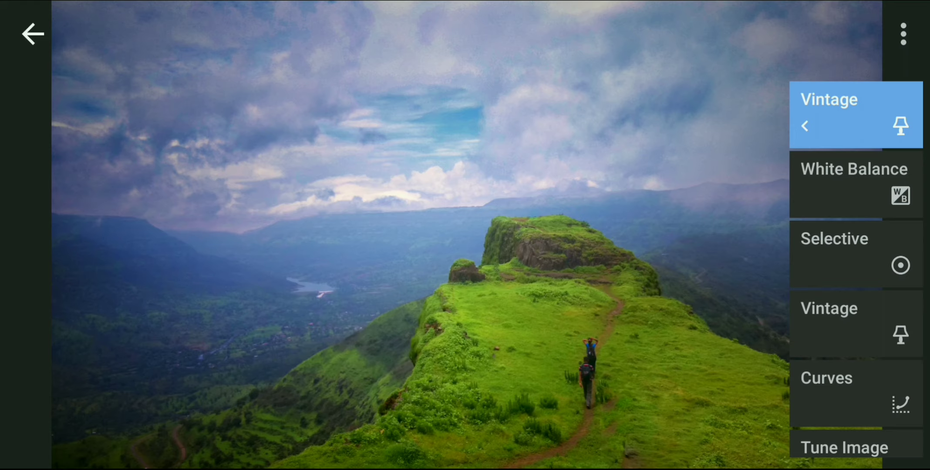
pyautogui.moveTo(867, 294)
pyautogui.mouseDown()
pyautogui.moveTo(872, 132)
pyautogui.moveTo(888, 65)
pyautogui.mouseUp()
# - Preview the photo at the Original, Healing, both Tune Image and Curves stages
pyautogui.click(857, 425)
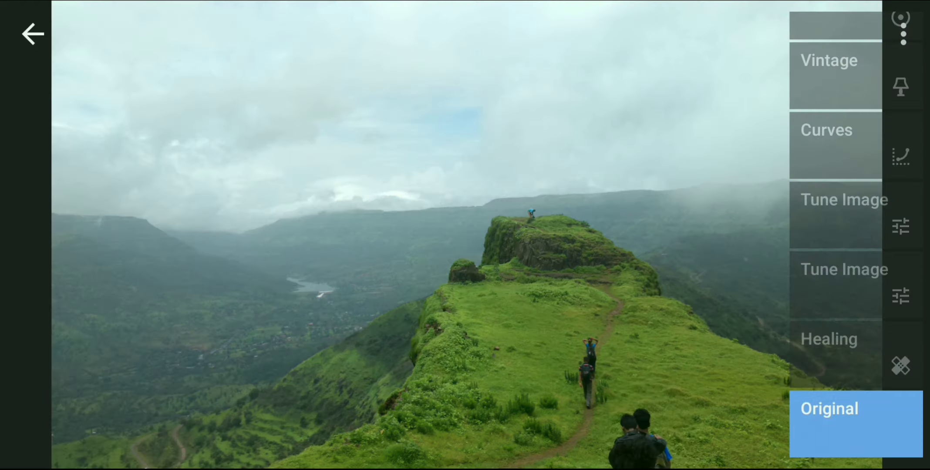
pyautogui.scroll(-3, 412, 305)
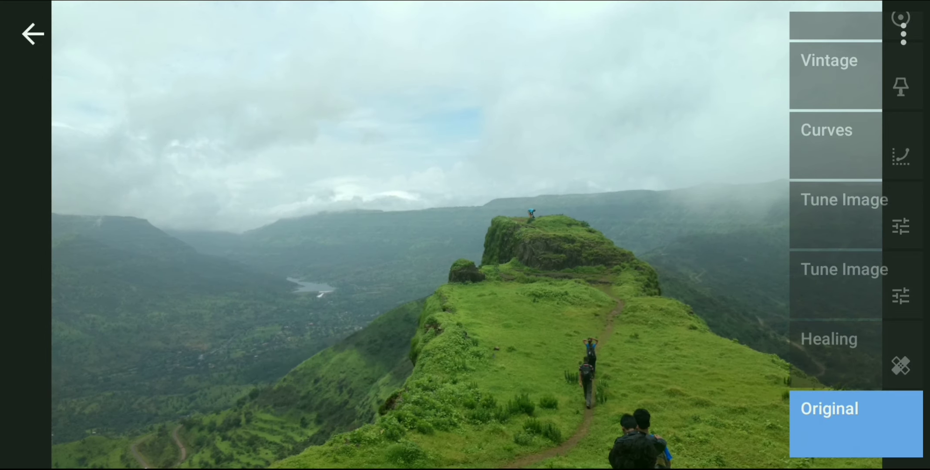
pyautogui.click(854, 352)
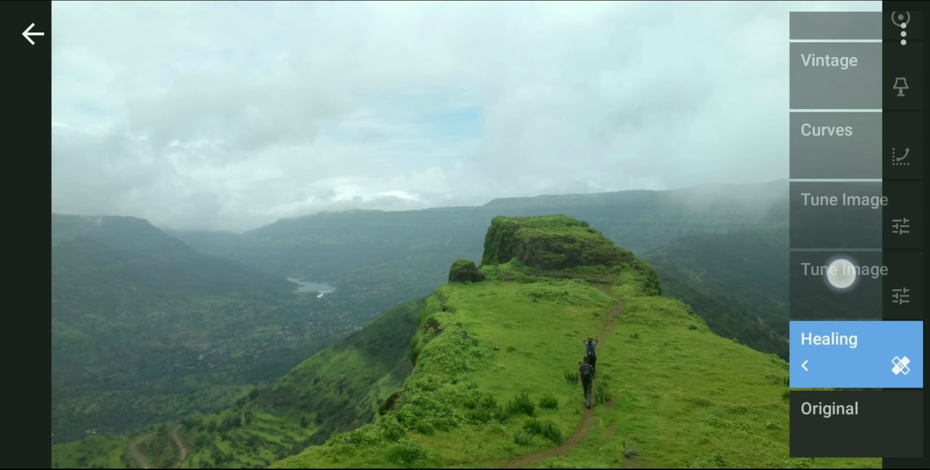
pyautogui.click(841, 274)
pyautogui.click(843, 199)
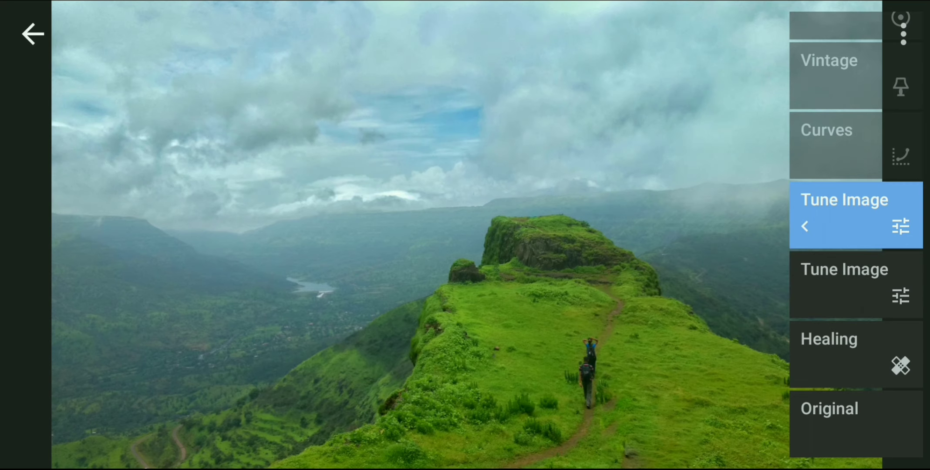
pyautogui.click(843, 135)
# - Preview the Vintage, Selective, White Balance and final stages, then close the edit history
pyautogui.moveTo(841, 58); pyautogui.dragTo(861, 269)
pyautogui.click(843, 283)
pyautogui.click(846, 225)
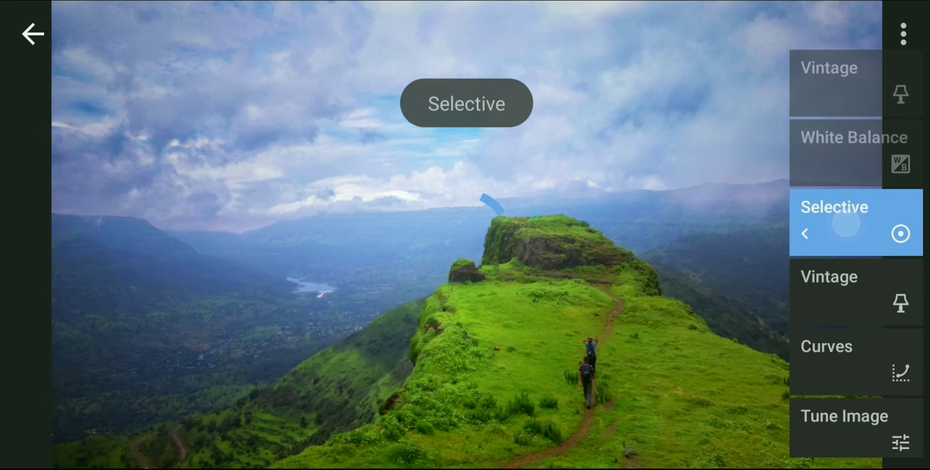
pyautogui.click(847, 138)
pyautogui.click(847, 69)
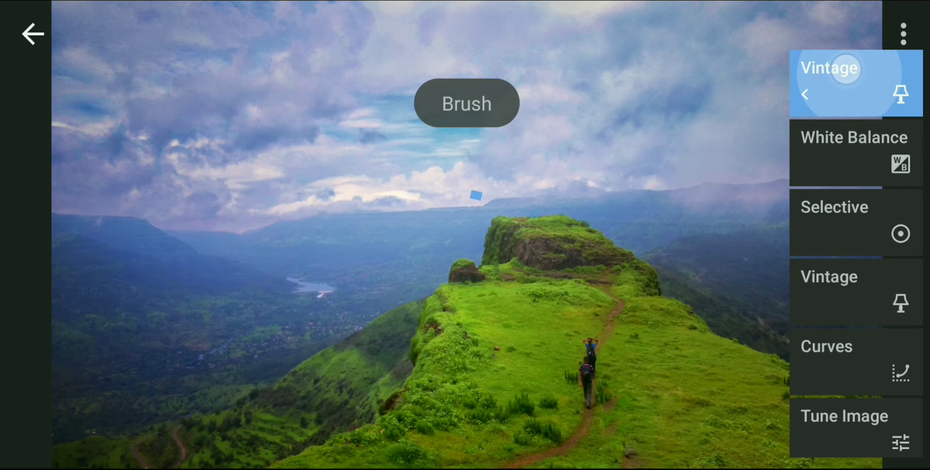
pyautogui.click(33, 34)
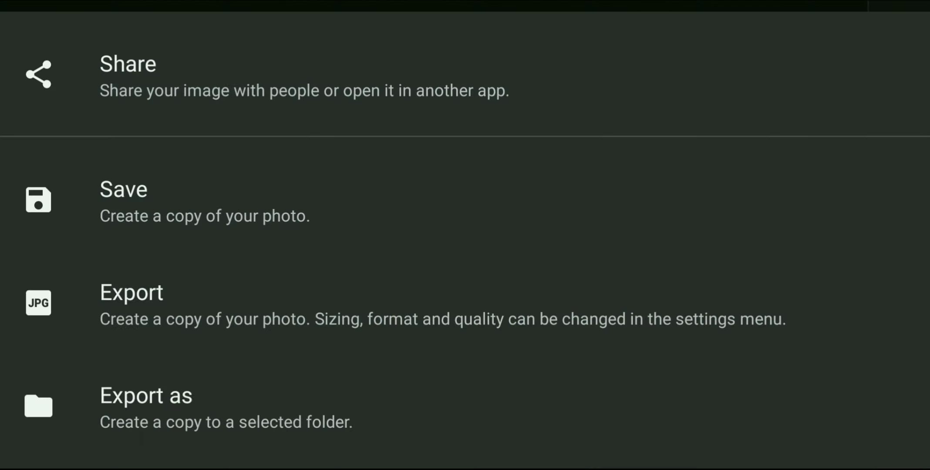
# - Save a copy of the finished mountain ridge photo from the export menu
pyautogui.click(420, 205)
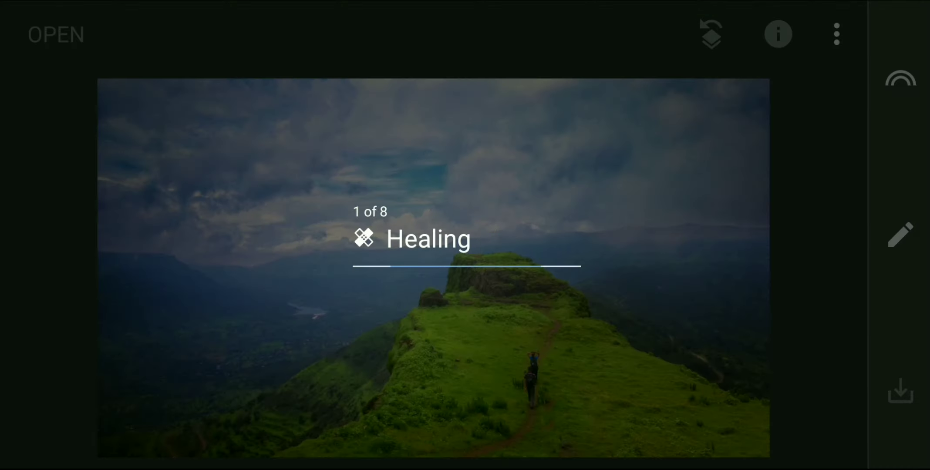